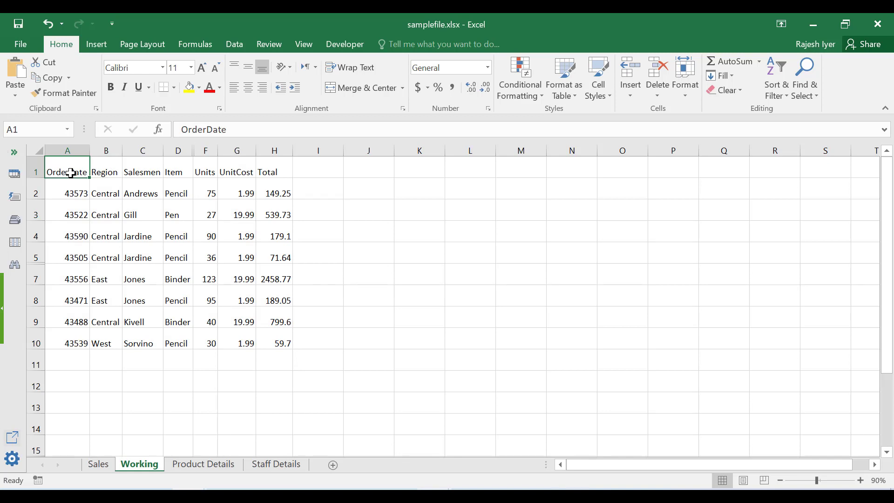
- Check the extent of the sales data by selecting it and moving between its corner cells A1, H1, H10 and A10
key(ctrl+a)
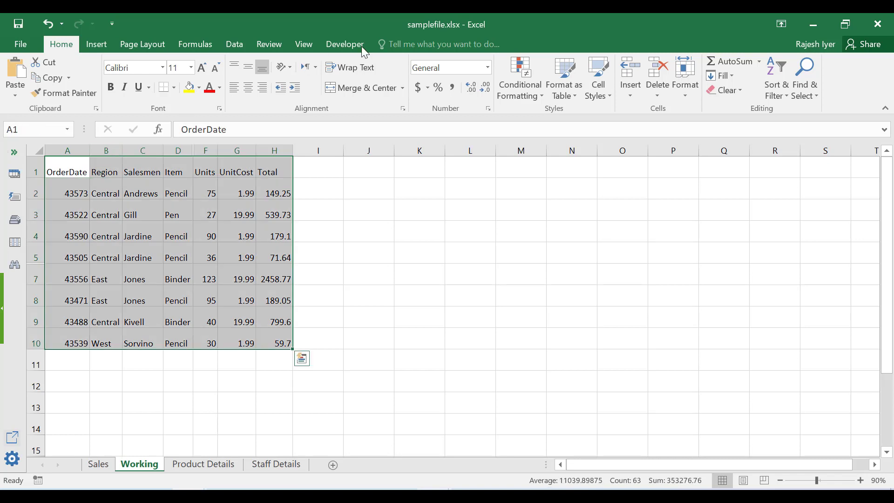
click(158, 223)
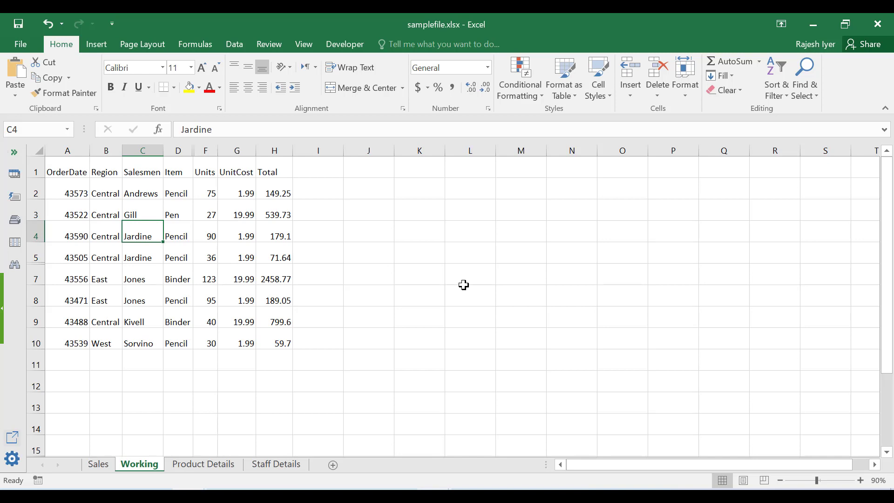
key(ctrl+Home)
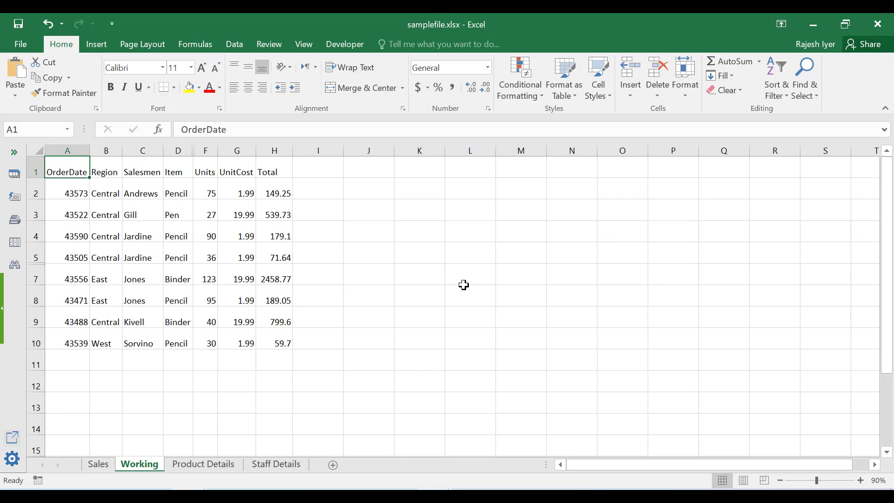
key(ctrl+Right)
key(ctrl+Left)
key(ctrl+Down)
key(ctrl+Up)
key(ctrl+Right)
key(ctrl+Left)
key(ctrl+Down)
key(ctrl+Up)
key(ctrl+Right)
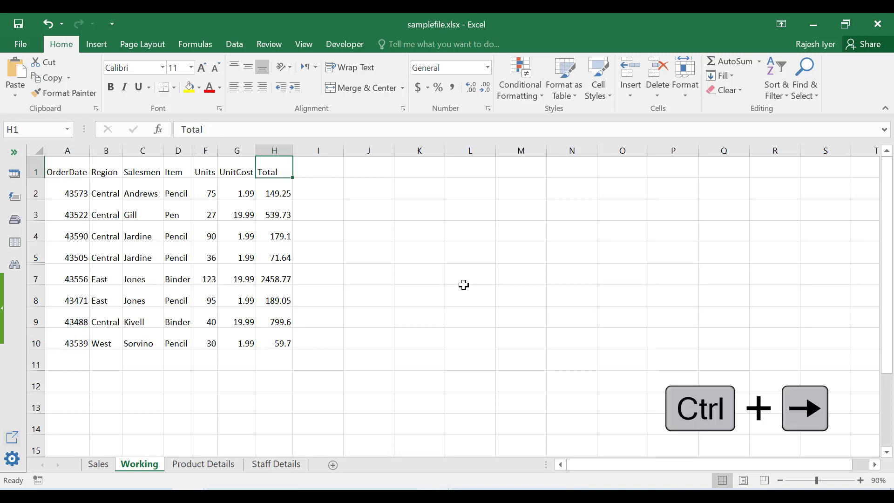
key(ctrl+Down)
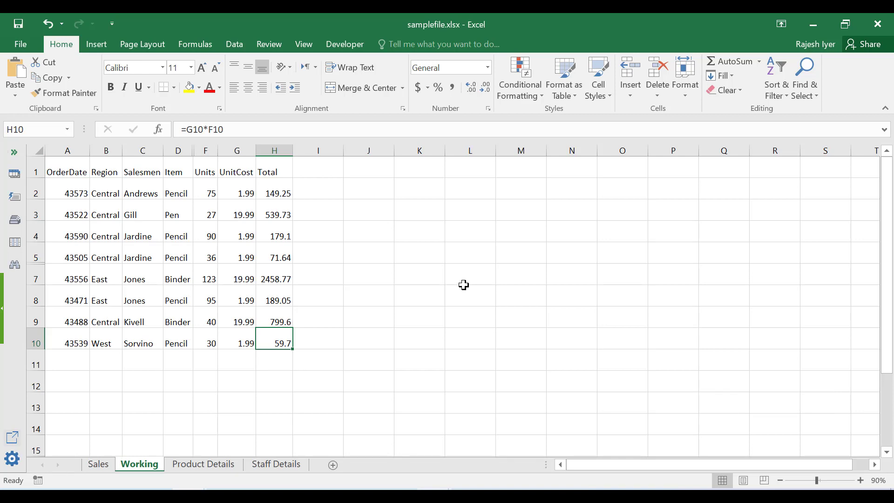
key(ctrl+Left)
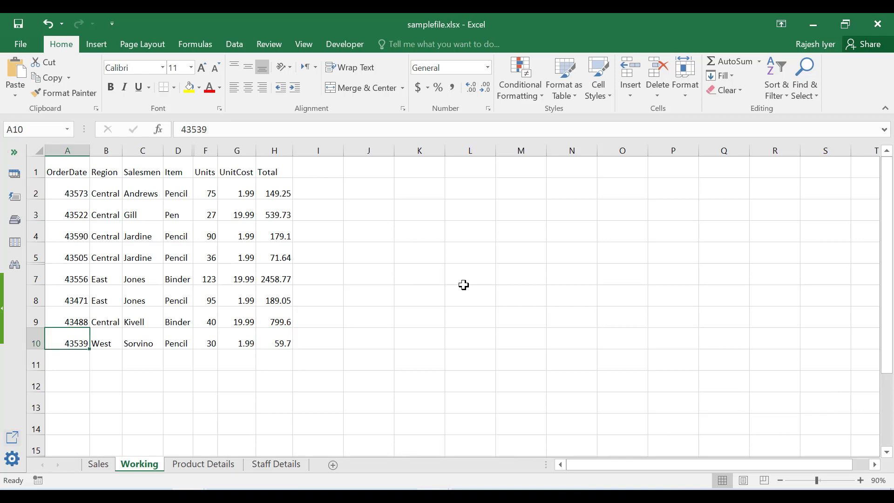
key(ctrl+Up)
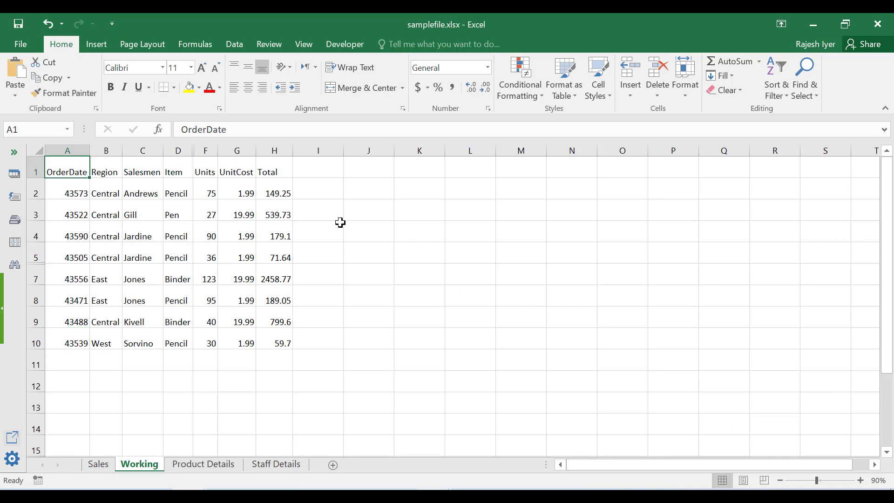
- Clear the Salesmen header in cell C1 and step through the neighbouring header cells
key(Right)
key(Right)
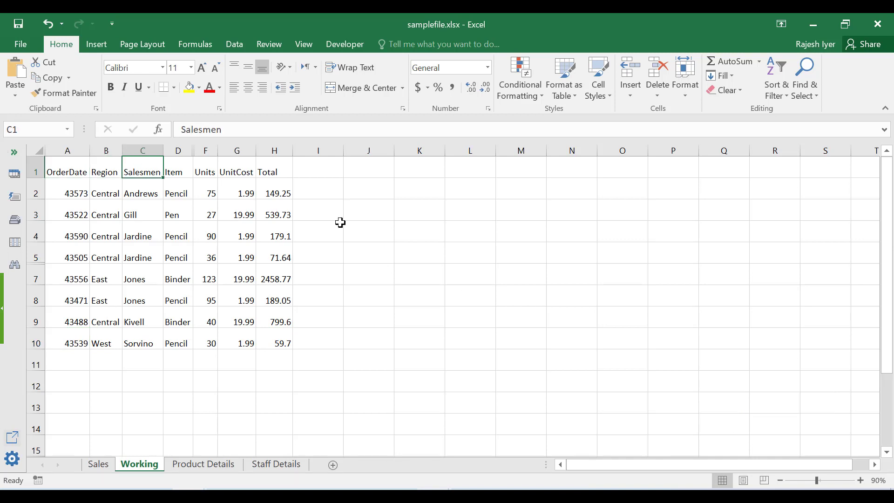
key(Delete)
key(Left)
key(Left)
key(Right)
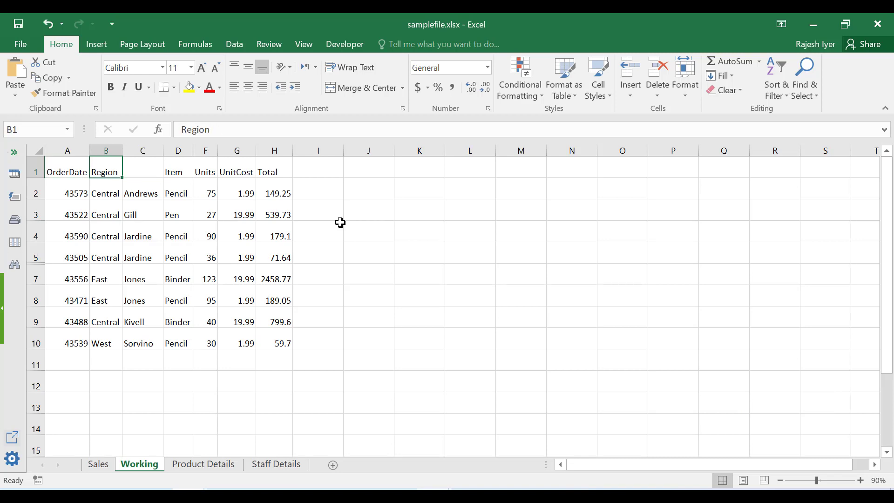
key(Left)
key(Right)
key(Right)
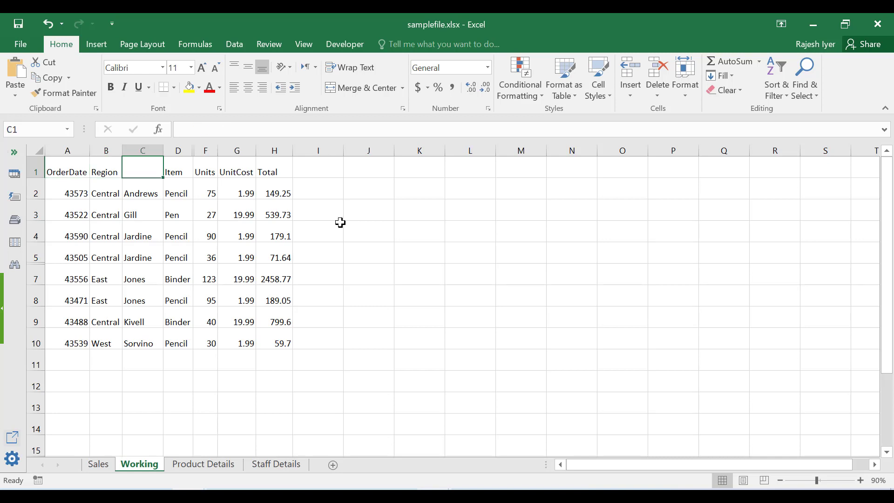
- Undo the clearing of the header in cell C1 and return to cell A1
key(ctrl+z)
key(Left)
key(Left)
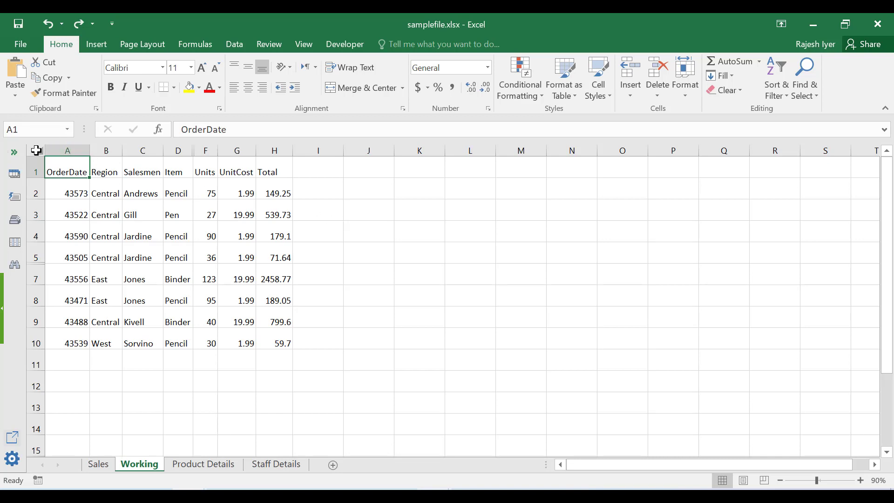
- Unhide all hidden columns across the whole Working sheet
key(ctrl+a)
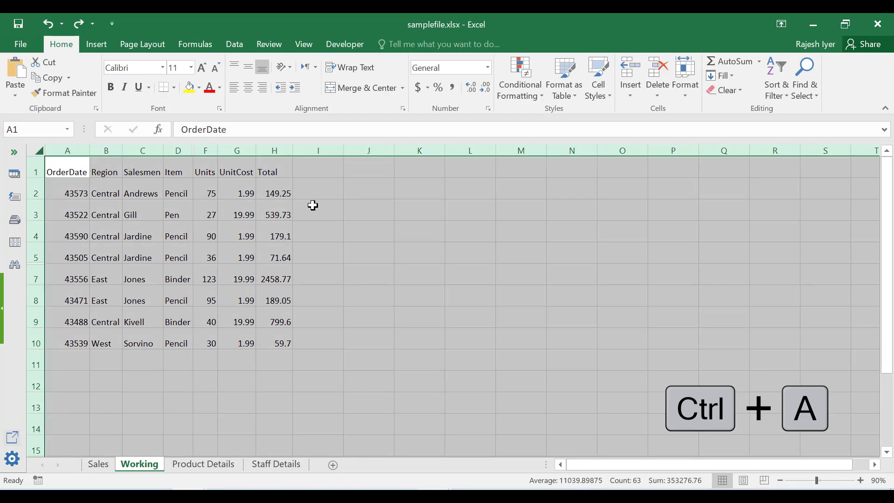
right_click(144, 149)
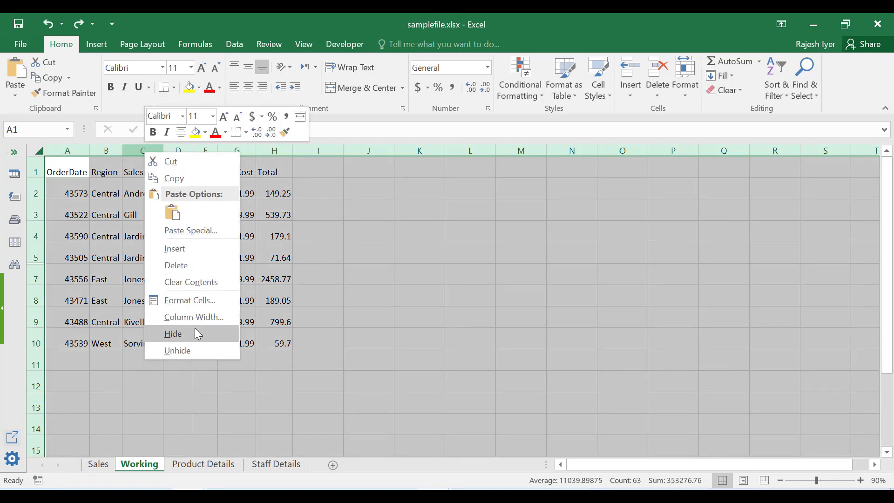
click(200, 350)
click(180, 188)
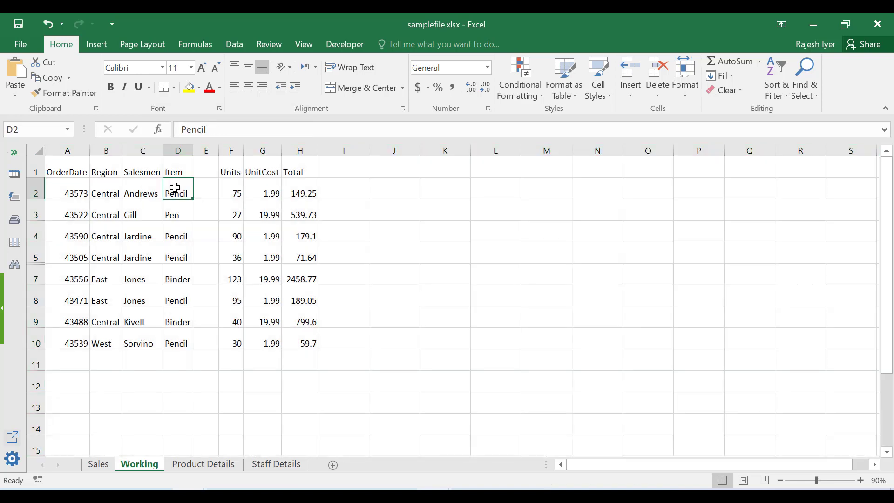
- Delete the empty column E between Item and Units and return to cell A1
click(204, 163)
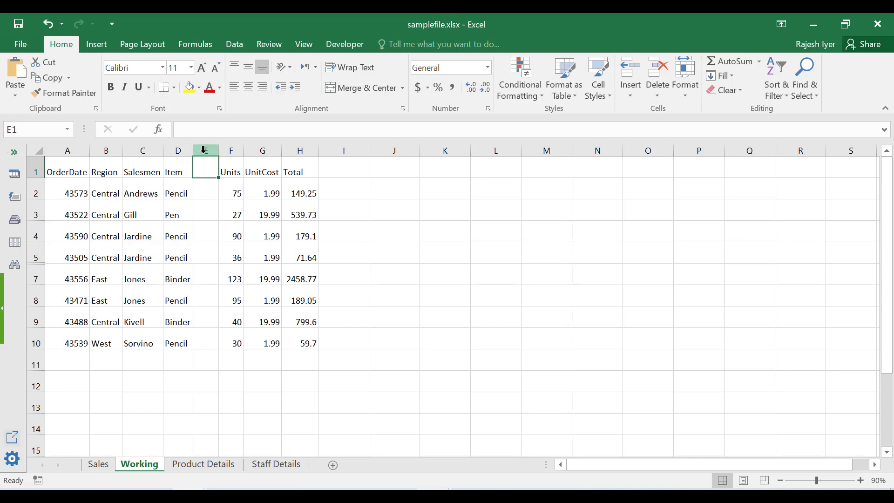
key(Left)
key(Left)
key(Left)
key(Left)
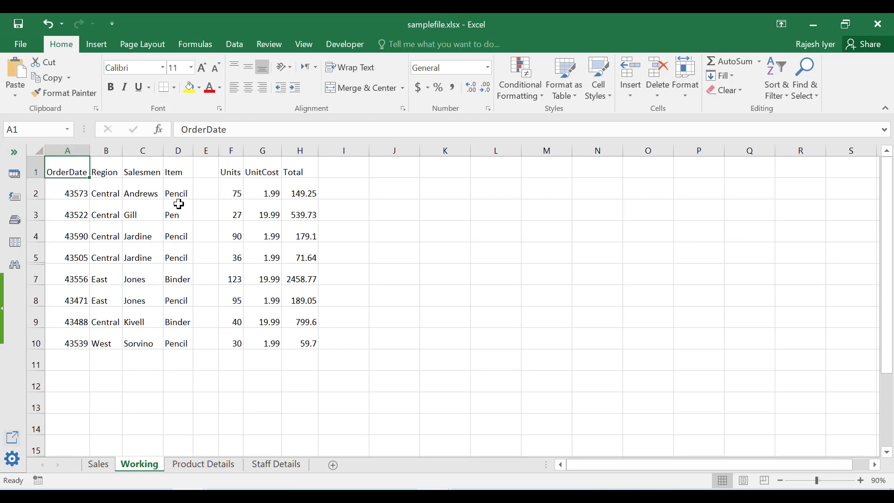
key(Right)
key(Right)
key(Right)
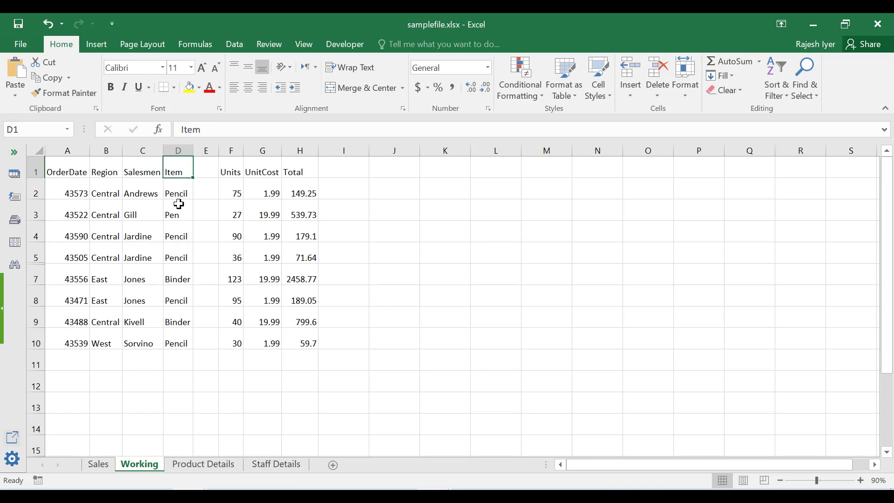
key(Right)
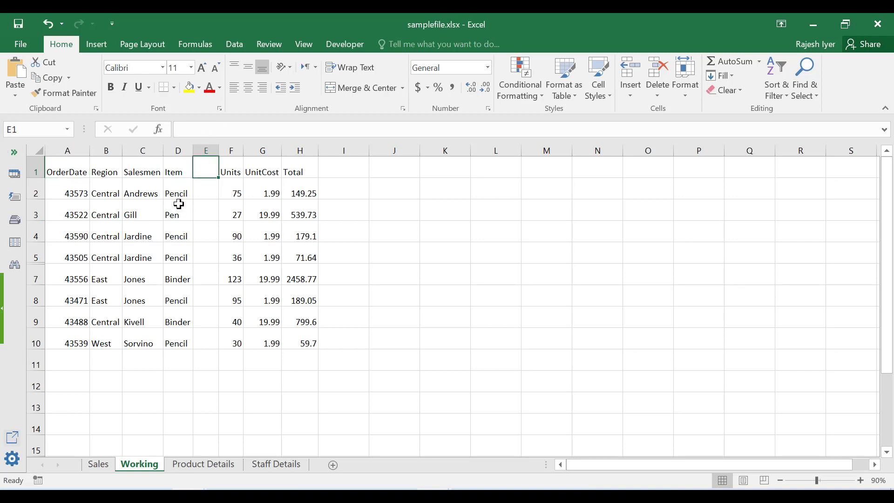
key(Left)
key(Right)
key(ctrl+space)
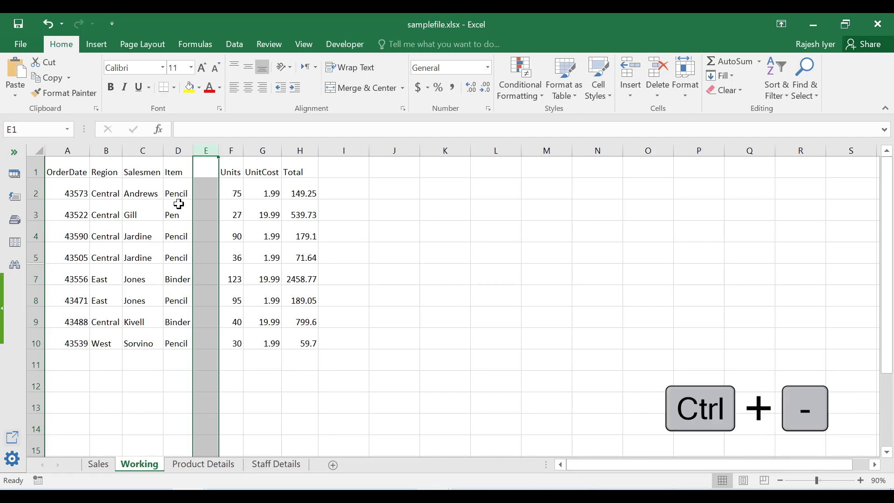
key(ctrl+minus)
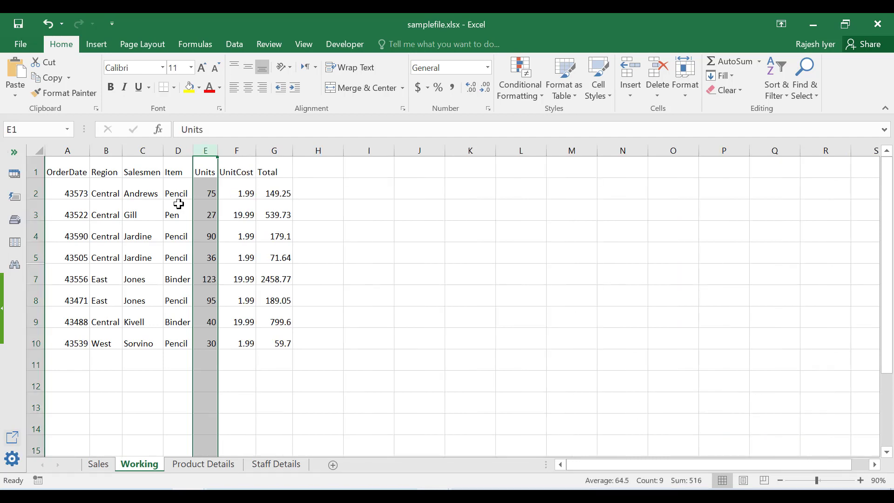
key(ctrl+Home)
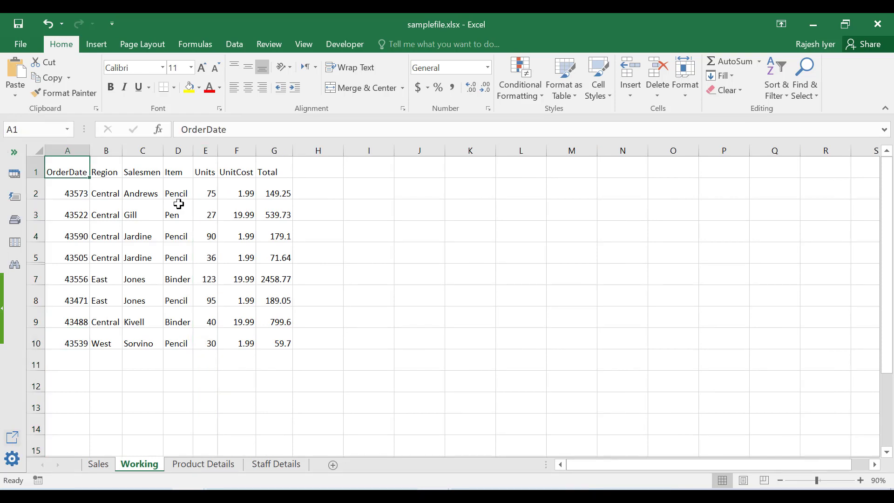
- Check column A from first to last entry and examine the gap between rows 5 and 7
key(ctrl+Down)
key(ctrl+Up)
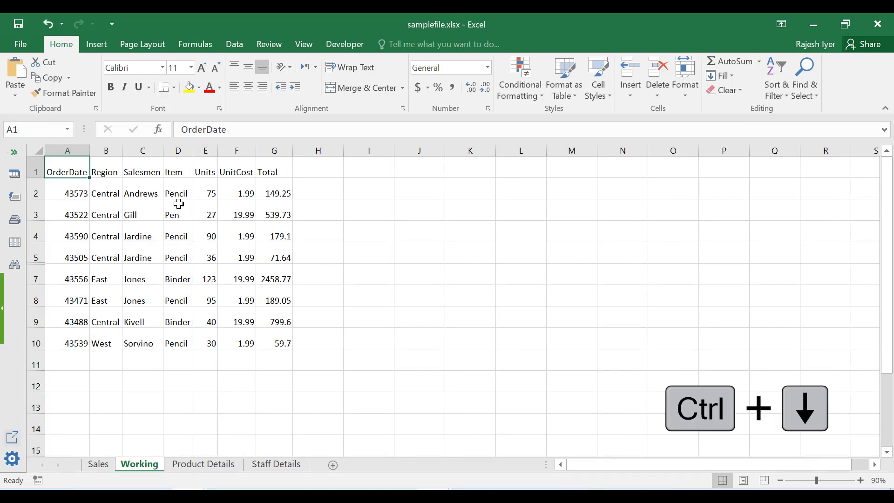
key(ctrl+Down)
key(ctrl+Up)
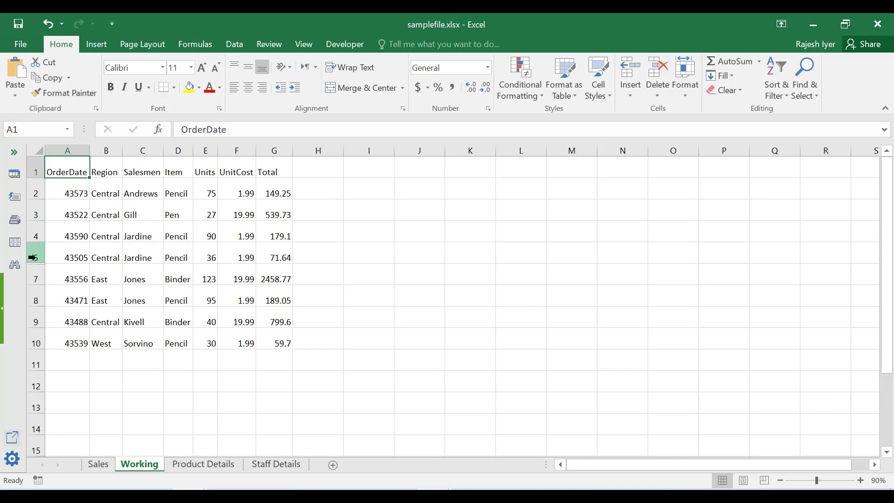
drag(32, 257, 36, 272)
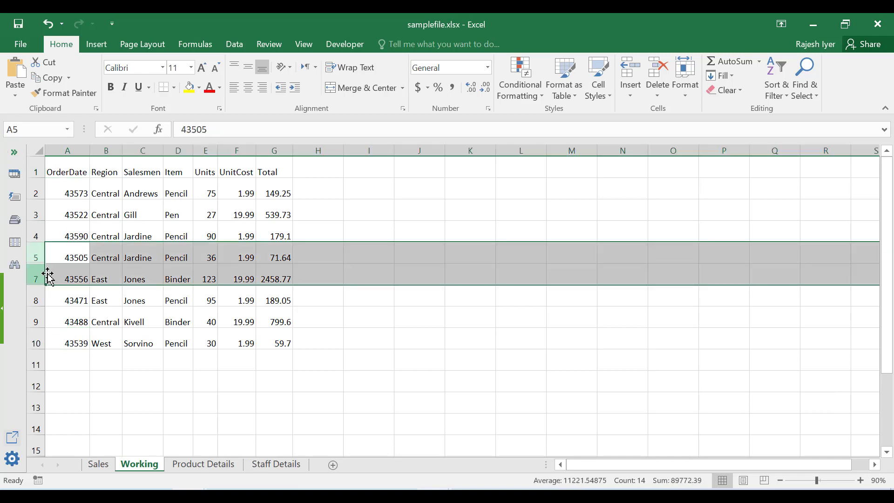
click(72, 255)
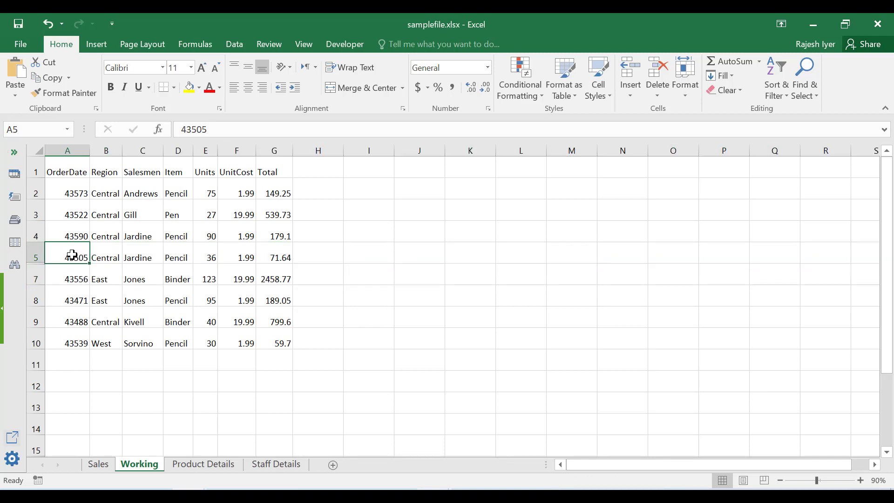
- Try to unhide all hidden rows across the whole sheet
key(ctrl+Home)
key(ctrl+a)
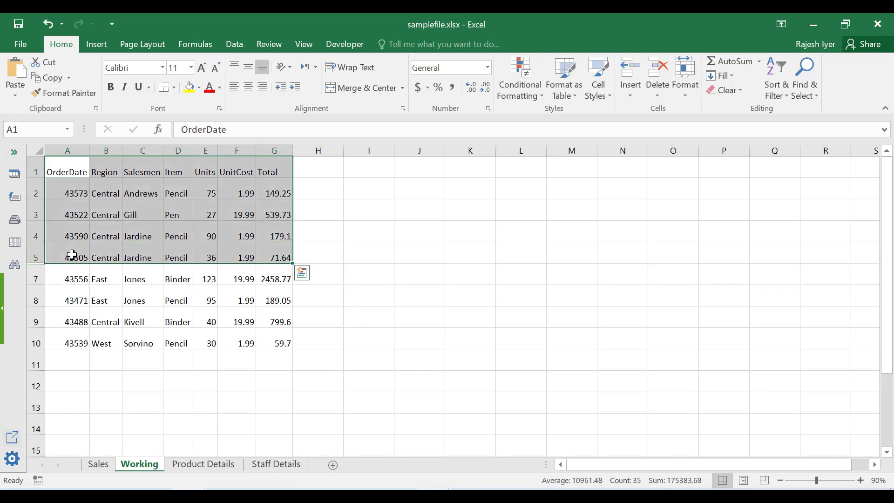
key(ctrl+a)
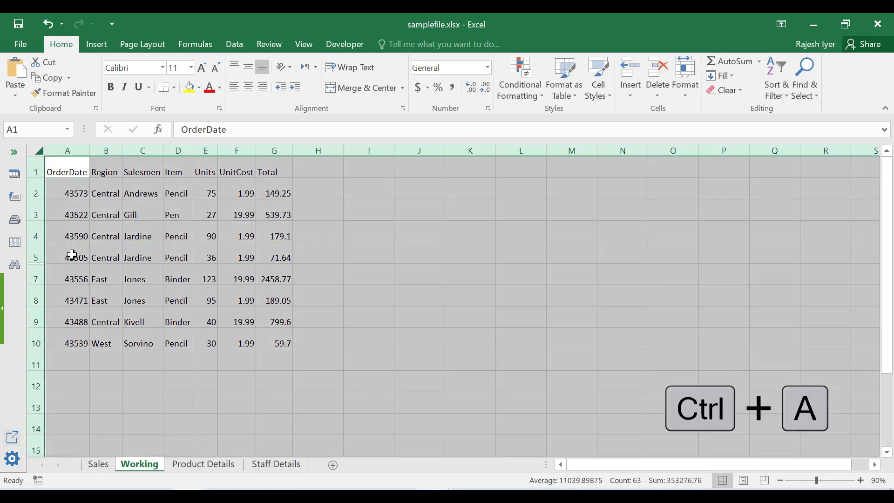
right_click(35, 209)
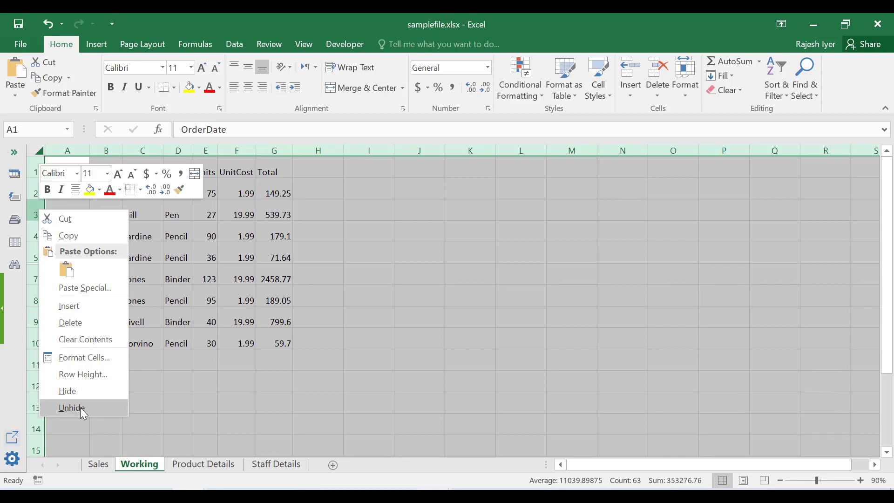
click(80, 407)
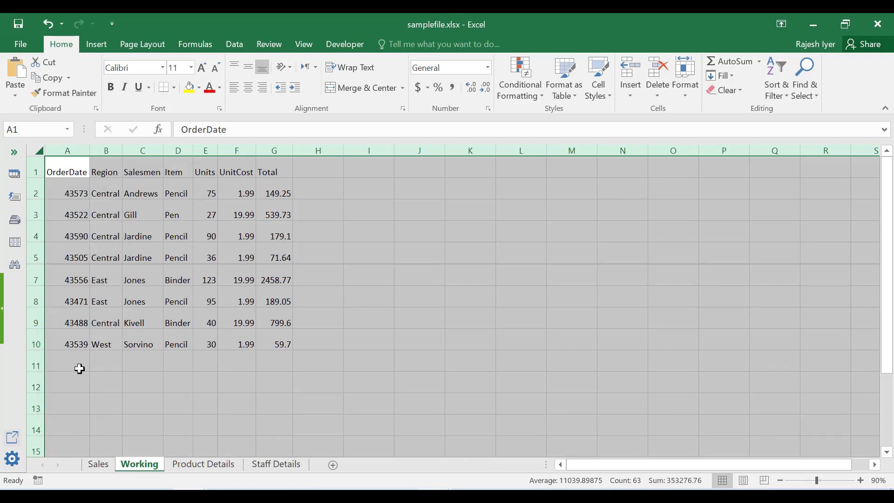
click(69, 279)
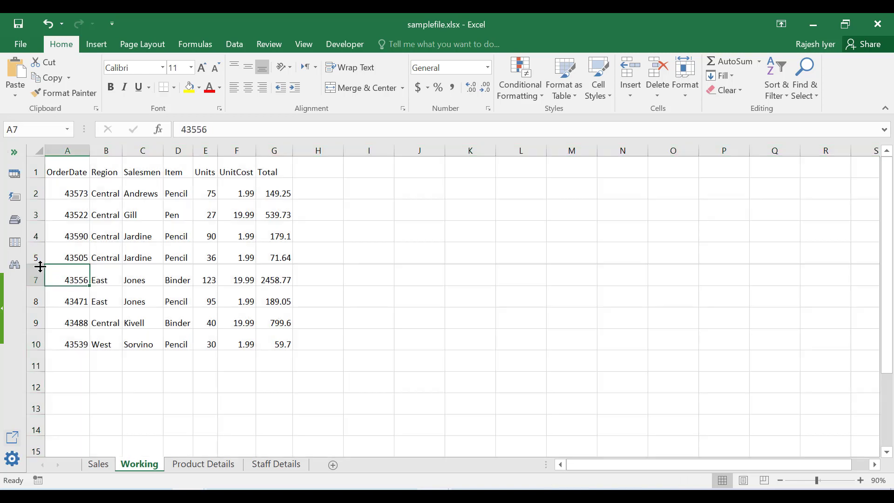
- Autofit the height of all rows in the sheet
click(38, 149)
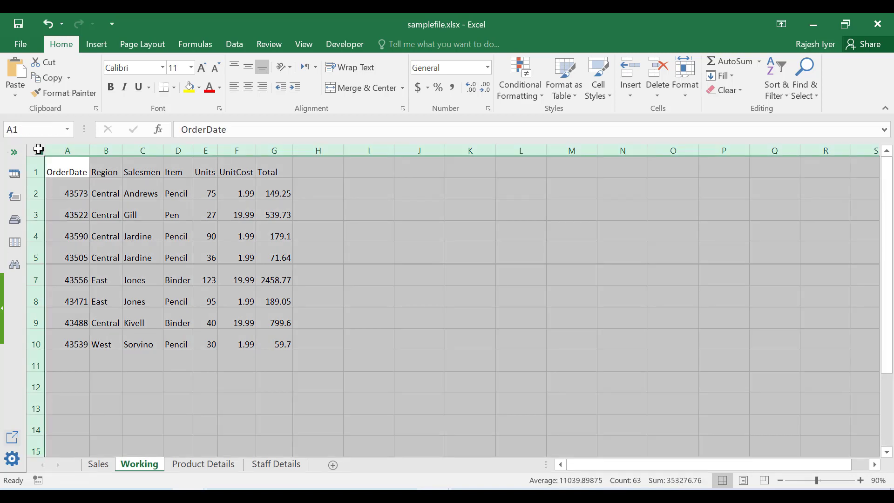
double_click(38, 177)
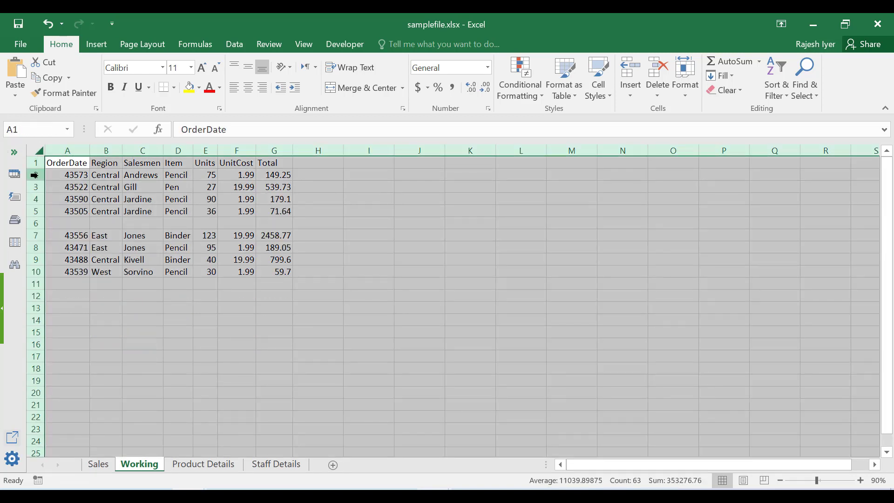
click(68, 163)
- Delete the blank row 6 from the sales data and return to cell A1
click(67, 224)
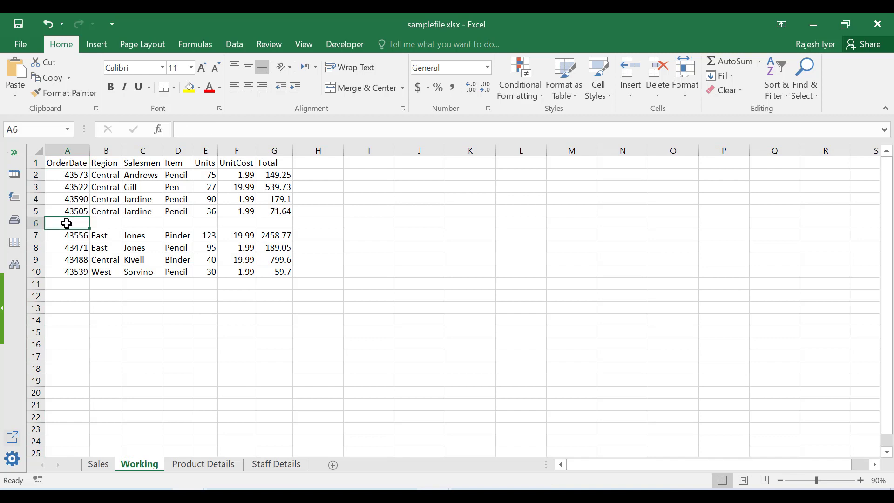
key(shift+space)
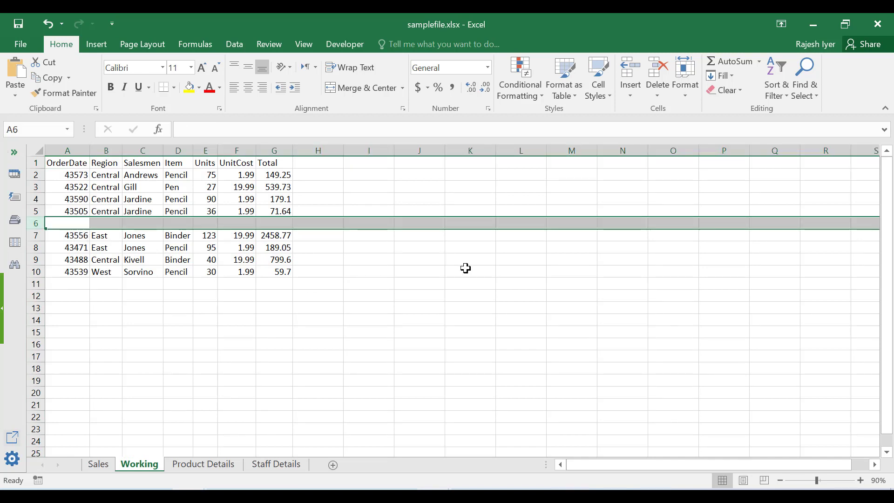
key(Left)
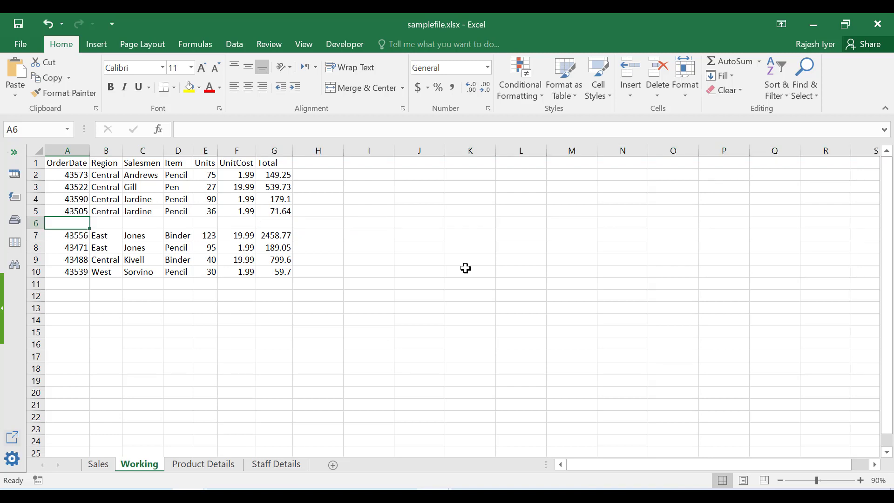
key(shift+space)
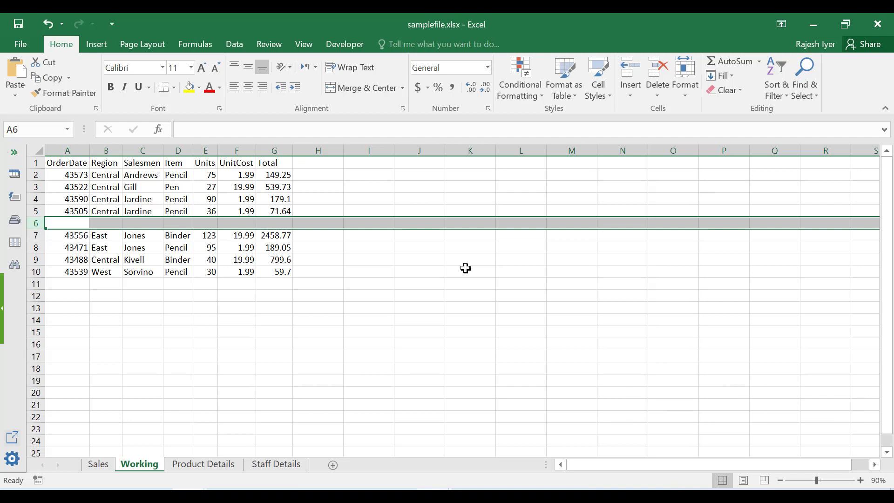
key(ctrl+minus)
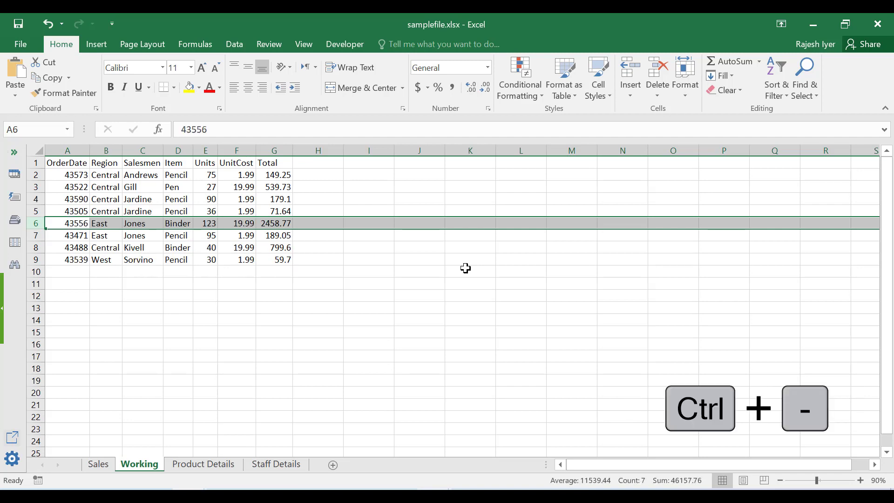
key(ctrl+Home)
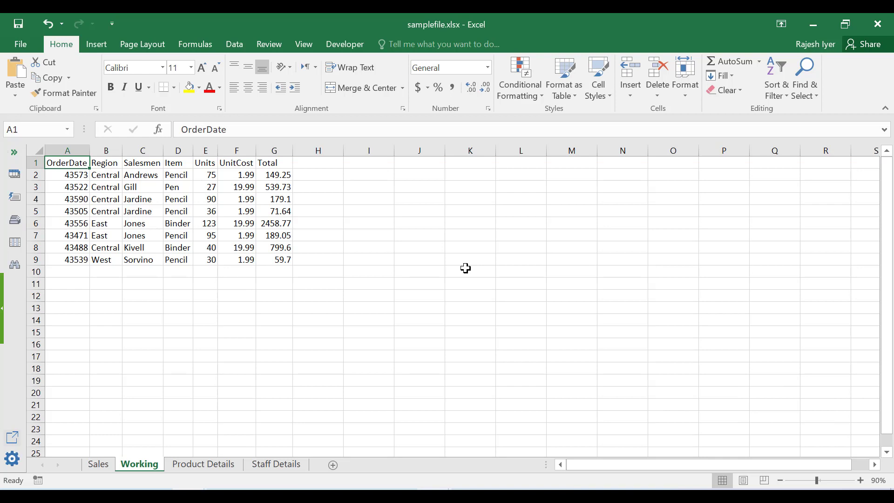
- Check the header row and column A from end to end for gaps in the data
key(ctrl+Right)
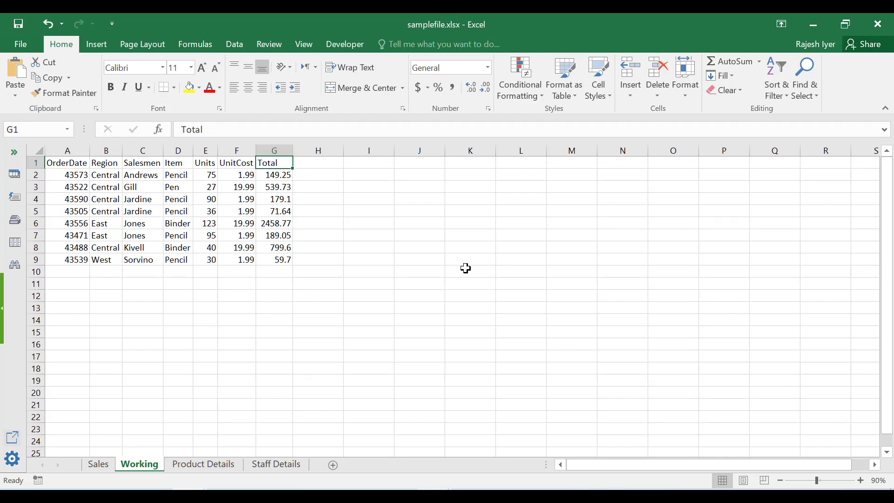
key(ctrl+Left)
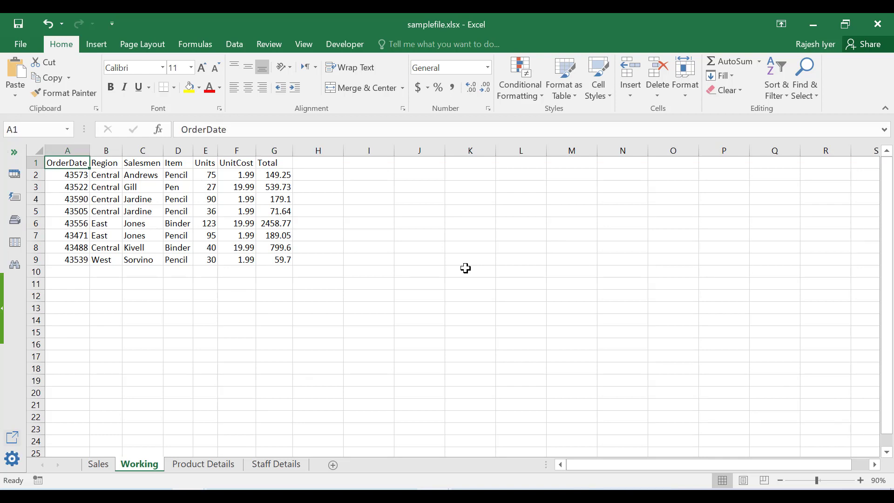
key(ctrl+Down)
key(ctrl+Up)
- Clear the Item entry in cell D6
key(Down)
key(Right)
key(Down)
key(Right)
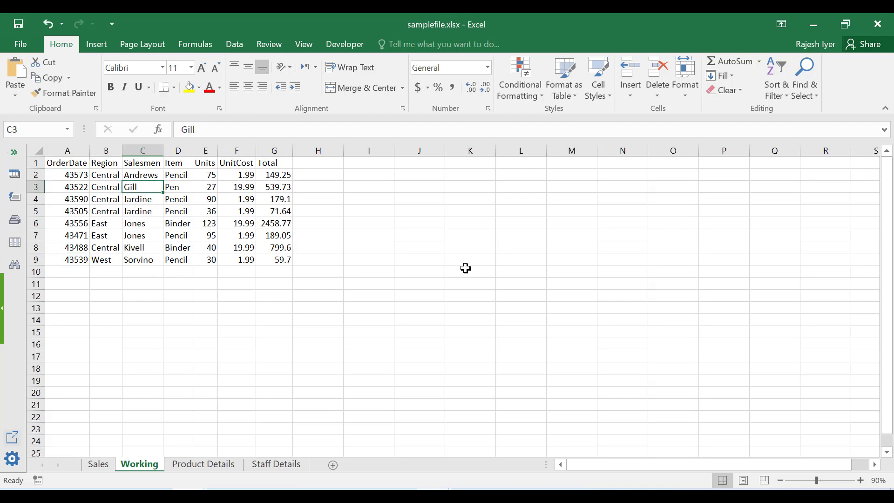
key(Down)
key(Down)
key(Down)
key(Right)
key(Delete)
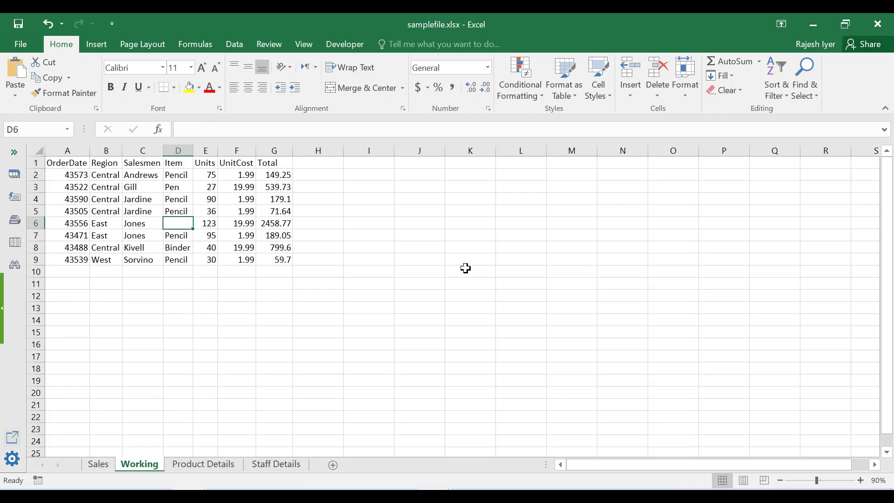
- Clear the UnitCost entry in cell F4
key(Up)
key(Up)
key(Right)
key(Right)
key(Delete)
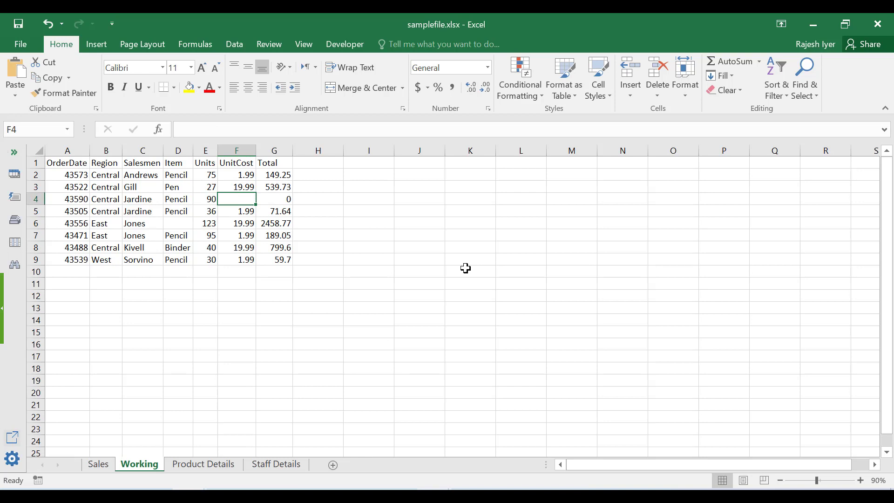
- Undo the clearing of cells F4 and D6
key(Left)
key(Left)
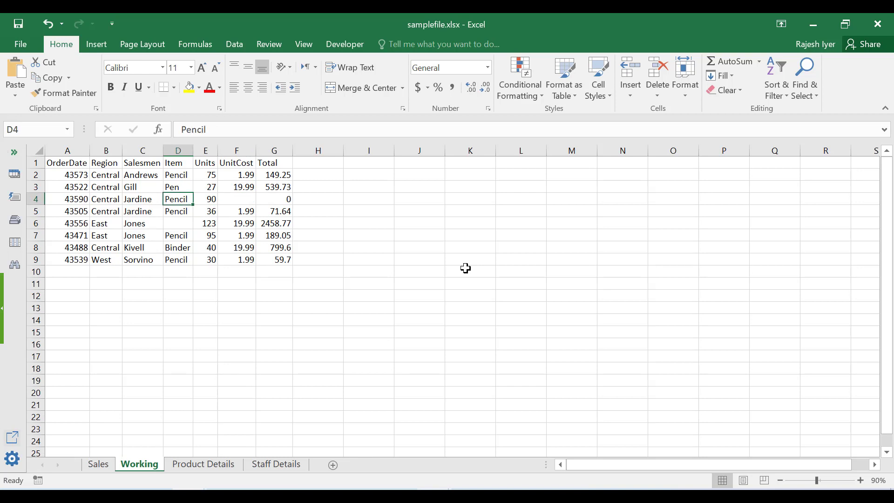
key(ctrl+z)
key(ctrl+z)
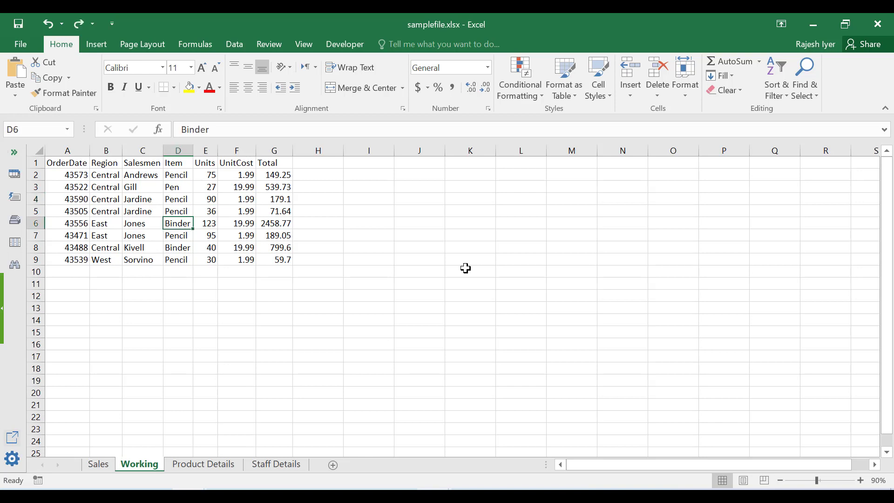
- Recheck that column A and the header row run without a break to the edges of the data
key(ctrl+Up)
key(ctrl+Left)
key(ctrl+Down)
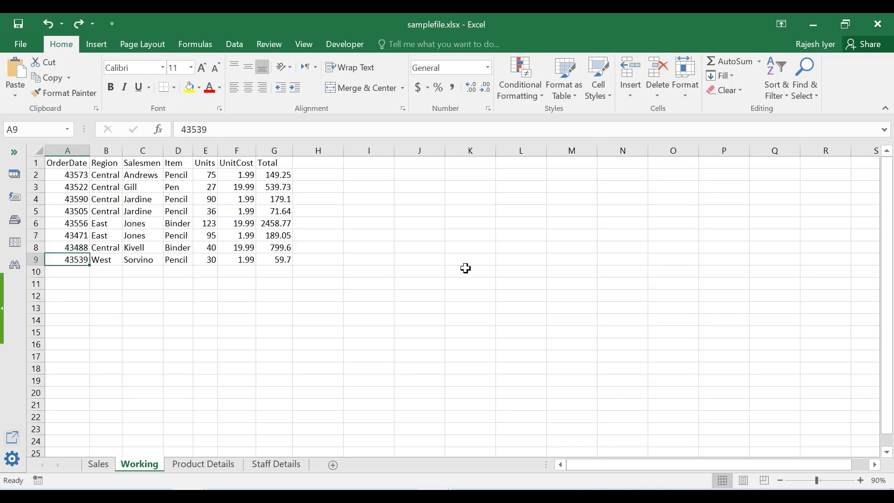
key(ctrl+Up)
key(ctrl+Right)
key(Left)
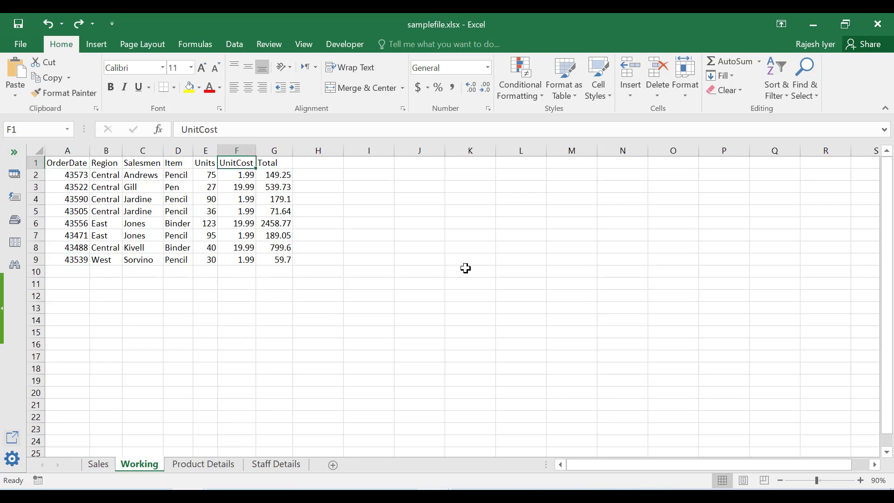
key(ctrl+Left)
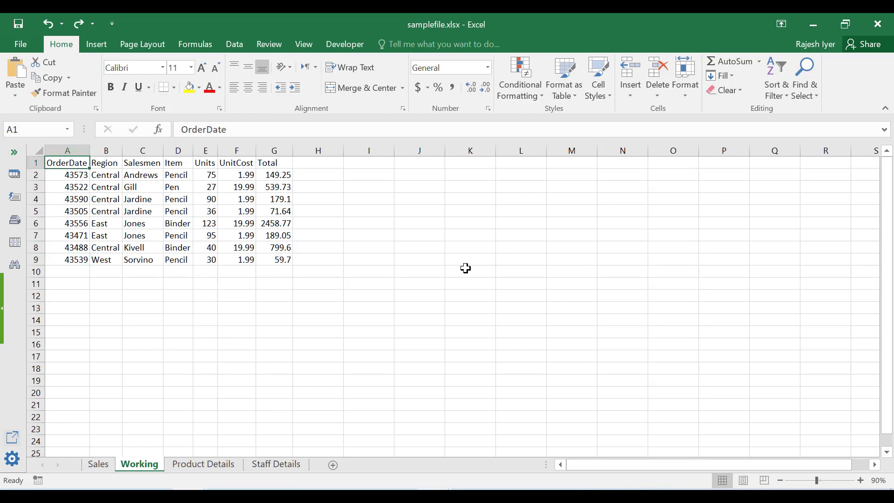
key(ctrl+Right)
key(ctrl+Left)
- Examine the number format of the whole sheet and the OrderDate values down column A
click(39, 150)
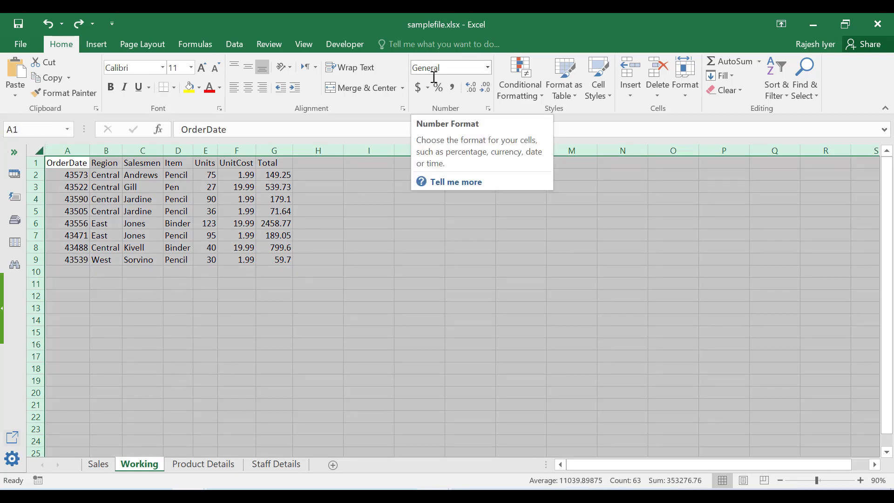
click(101, 196)
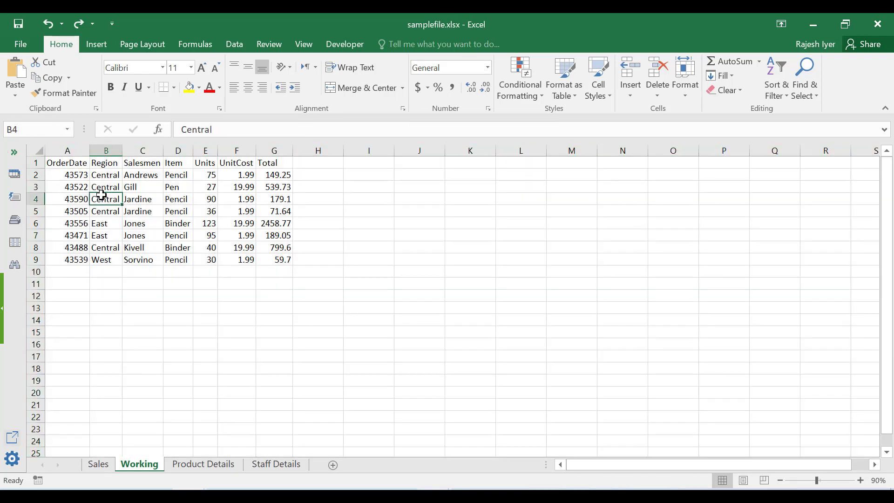
key(ctrl+Home)
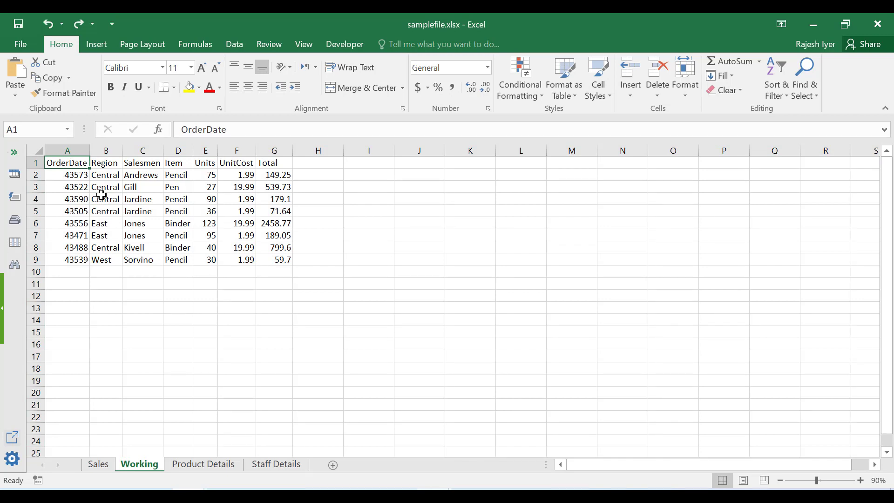
key(Down)
key(Down)
key(Down)
key(Down)
key(Down)
key(Down)
key(Down)
key(Down)
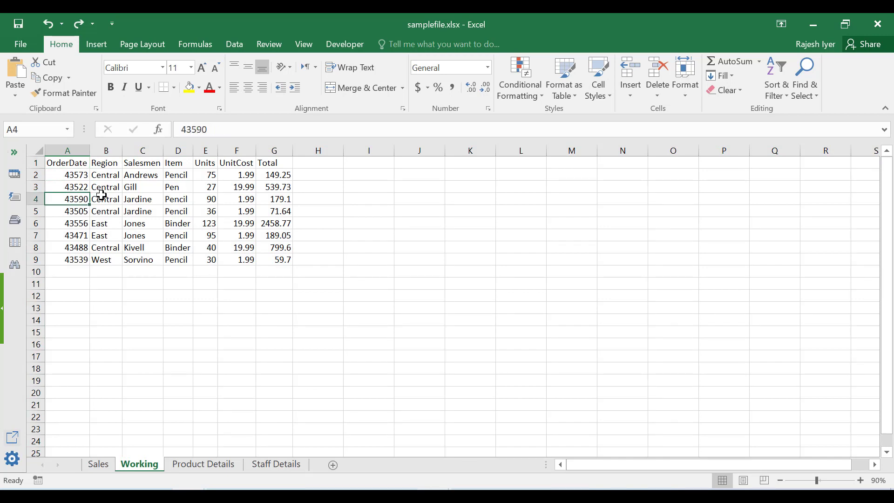
key(Up)
key(Up)
key(Up)
key(Up)
key(Up)
key(Up)
key(Up)
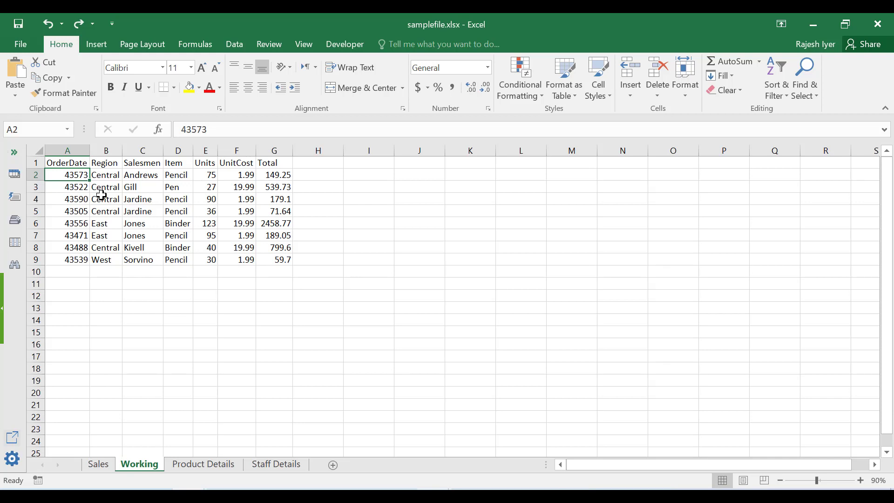
- Try formatting the OrderDate column as Date with the 14-Mar-12 type, and undo the formatting
key(ctrl+space)
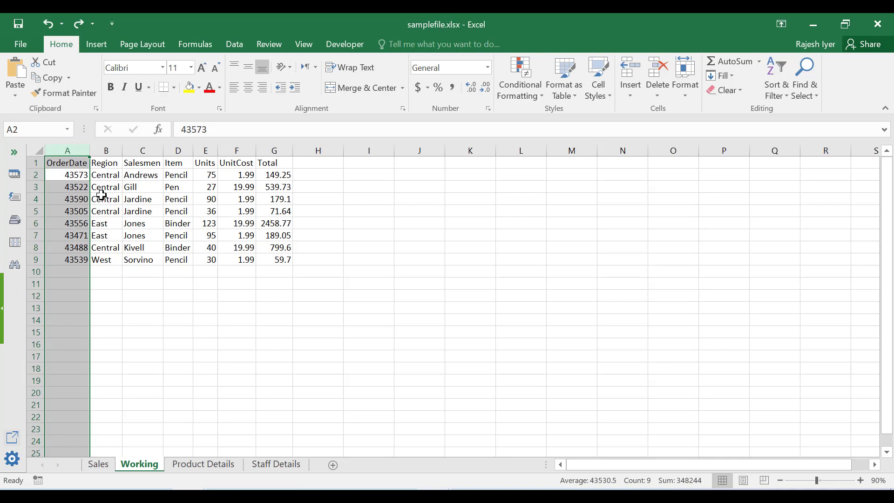
key(ctrl+1)
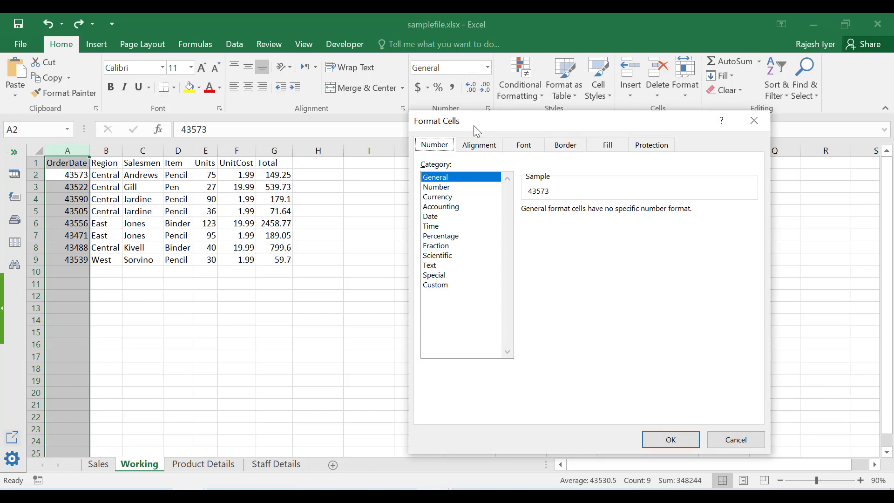
click(445, 216)
click(561, 280)
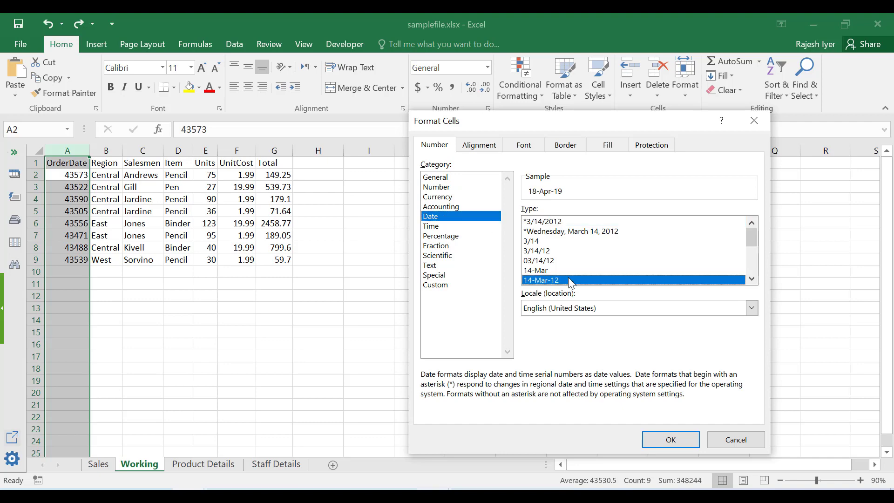
click(664, 441)
click(70, 187)
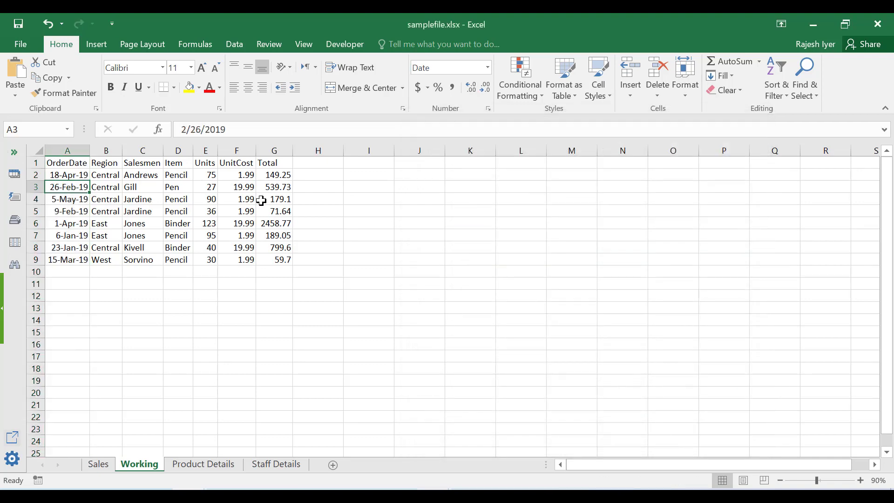
key(ctrl+z)
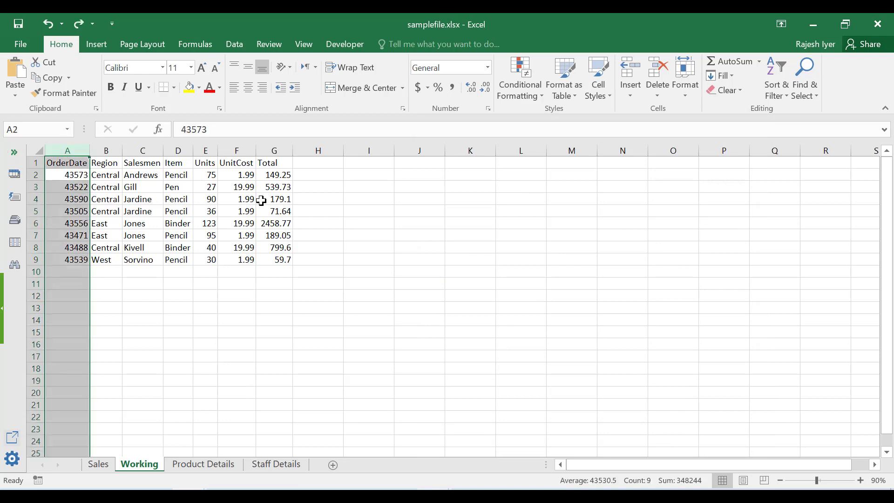
- Format the entire OrderDate column as Date with the 14-Mar-12 type, starting from cell A1
key(ctrl+Home)
key(ctrl+space)
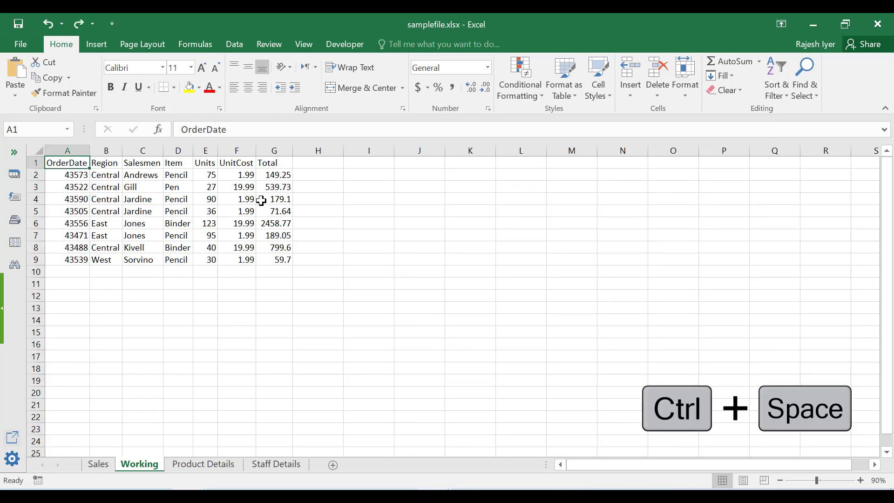
key(ctrl+1)
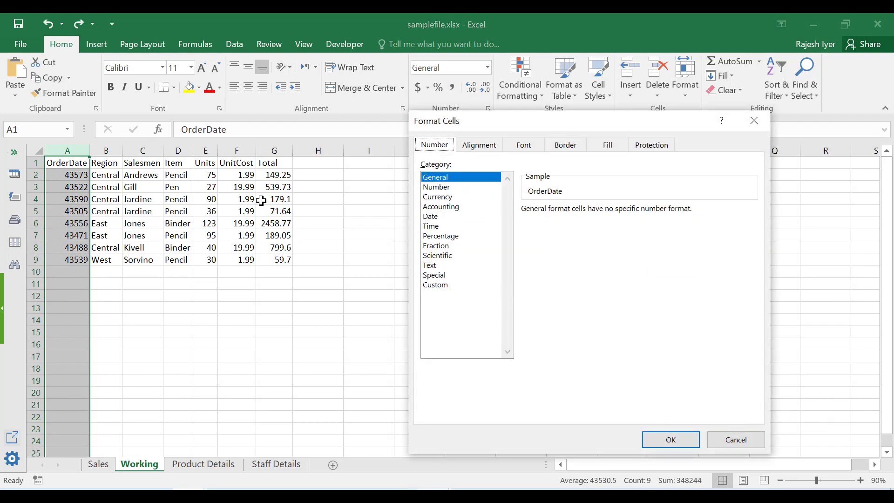
key(Tab)
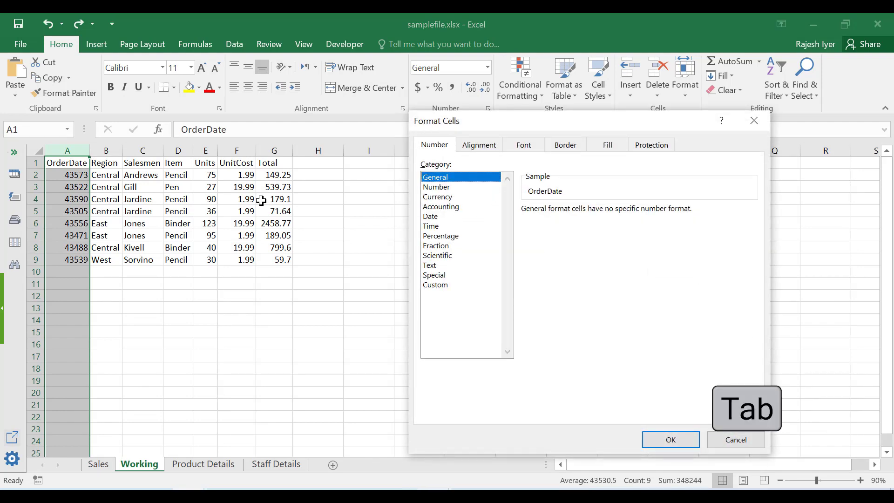
key(Down)
key(Down)
key(Down)
key(Down)
key(Tab)
key(Down)
key(Down)
key(Down)
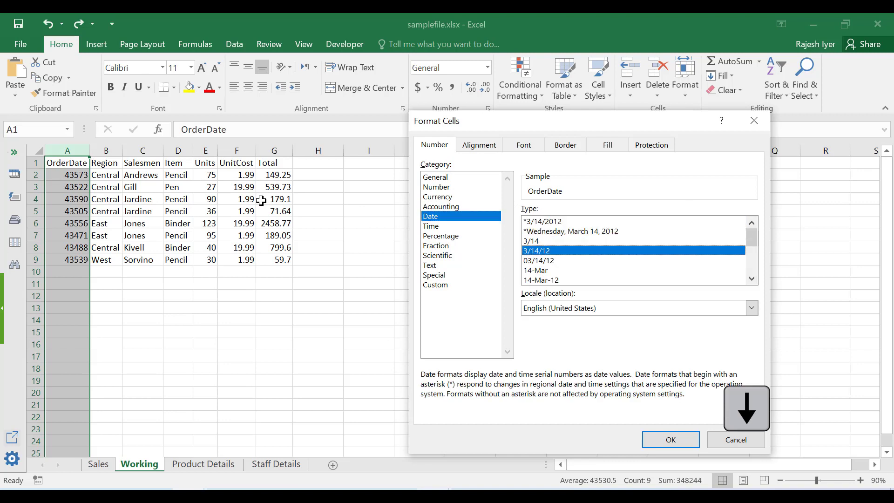
key(Down)
key(Down)
key(Down)
key(Return)
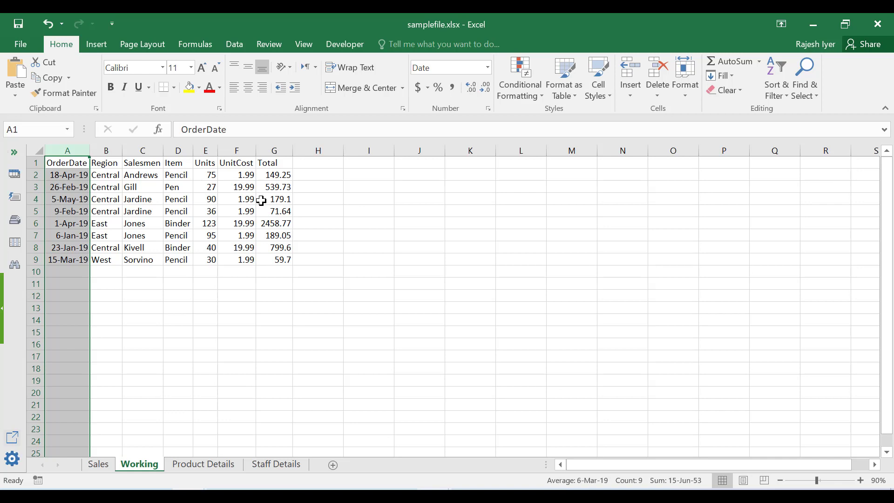
- Try adding a ` character in front of the date in cell A2, and undo the edit
key(Down)
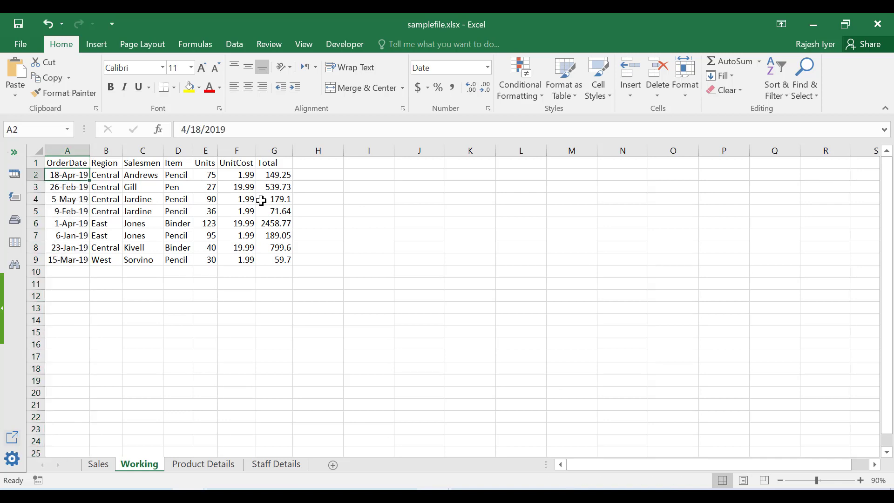
key(F2)
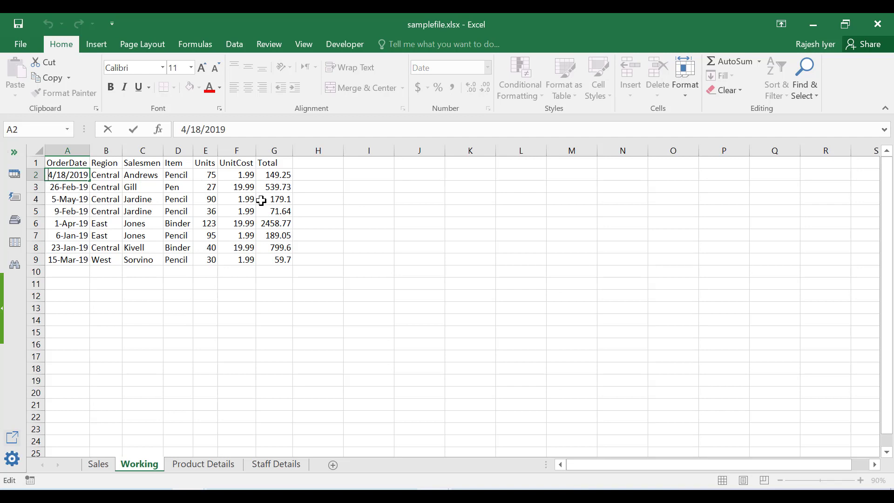
text(')
key(ctrl+Return)
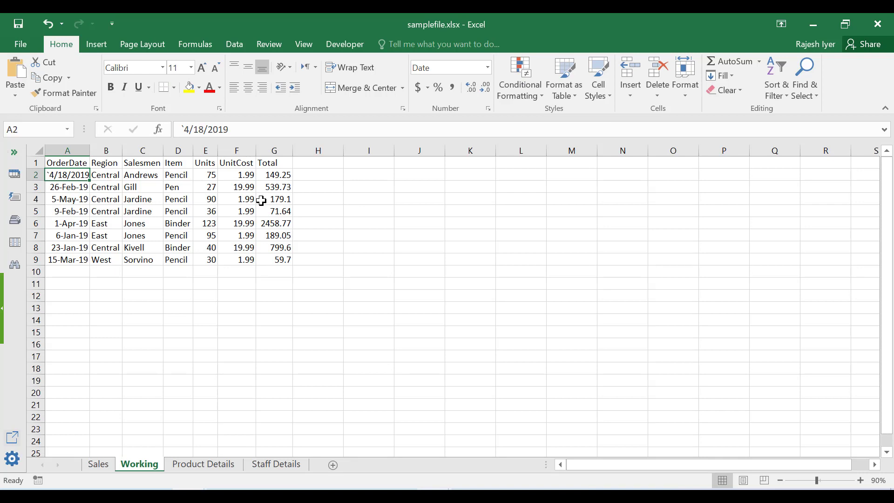
key(ctrl+z)
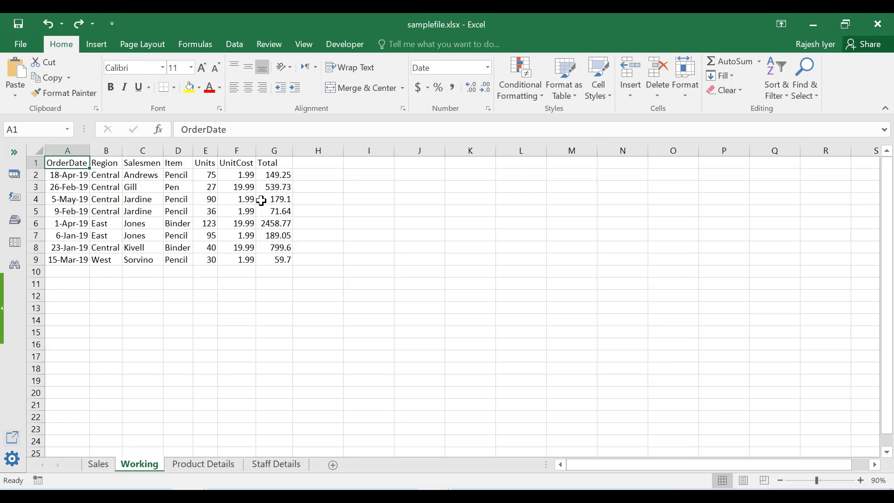
- Examine the number format of the OrderDate values in A2:A9 and of the header cell A1
key(Down)
key(shift+Down)
key(shift+Down)
key(shift+Down)
key(shift+Down)
key(shift+Down)
key(shift+Down)
key(shift+Down)
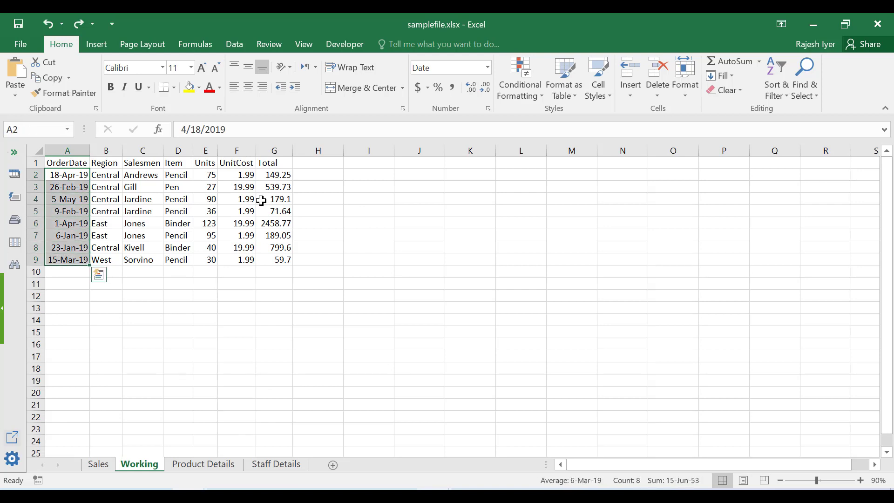
key(Up)
key(Down)
key(Up)
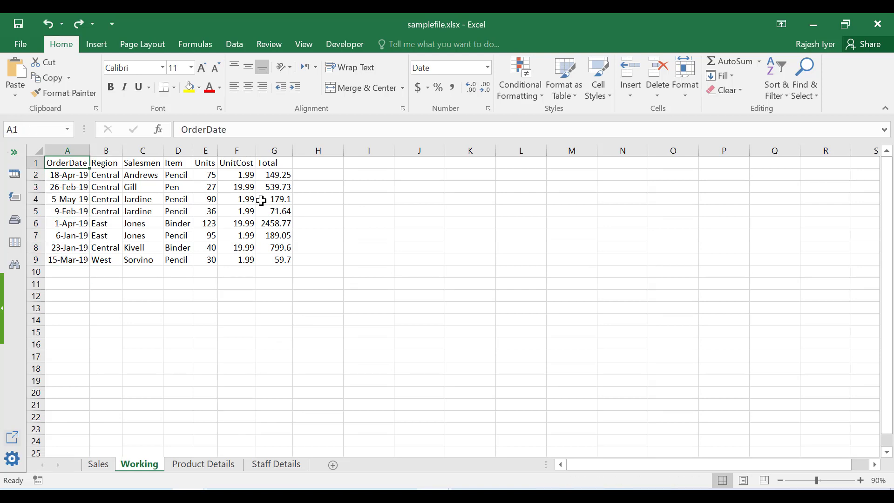
- Examine the number format of the Region, Salesmen and Item values in B2:D9
key(Down)
key(Right)
key(shift+Right)
key(shift+Right)
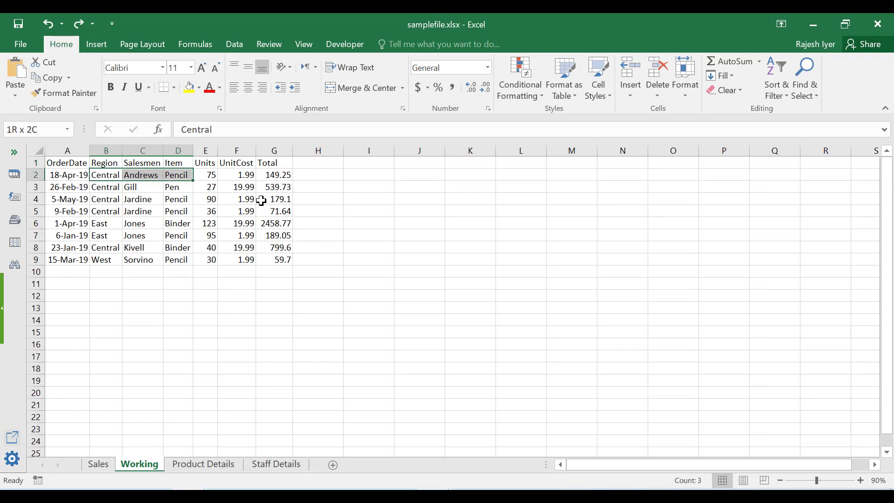
key(shift+Down)
key(shift+Down)
key(shift+Down)
key(shift+Down)
key(shift+Down)
key(shift+Down)
key(shift+Down)
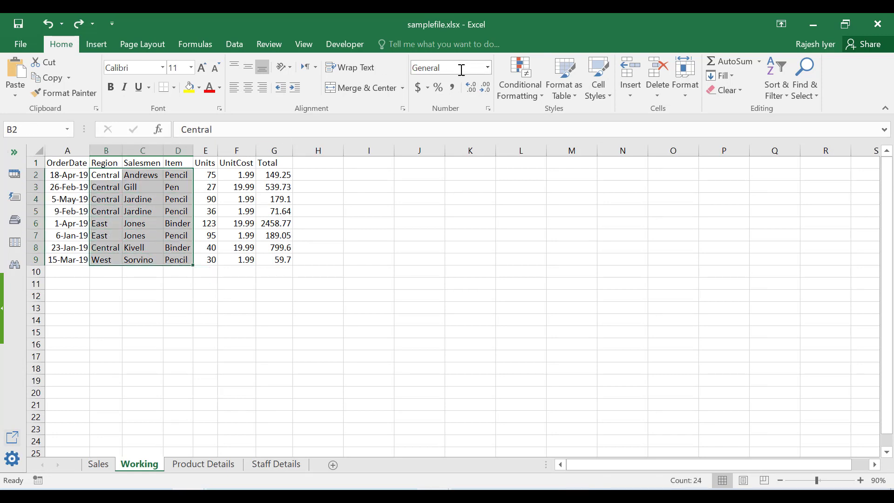
key(Up)
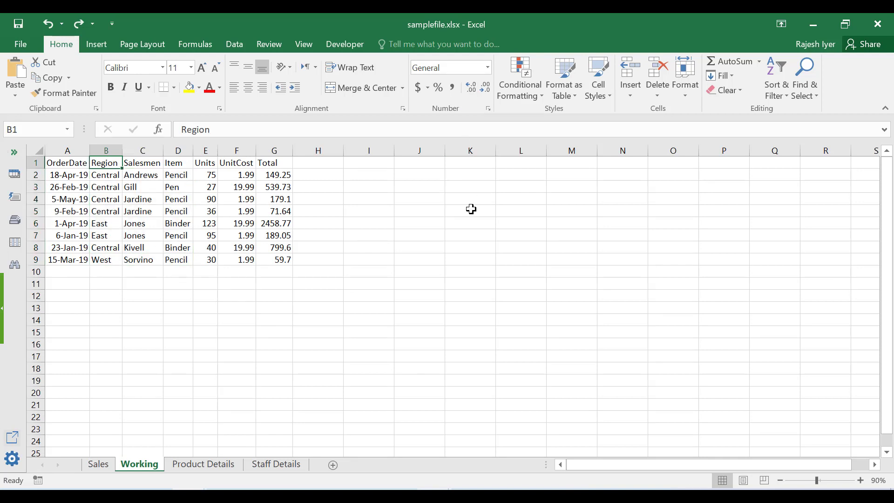
- Format the Units, UnitCost and Total values in E2:G9 as Number with two decimals and a thousands separator
key(Right)
key(Right)
key(Right)
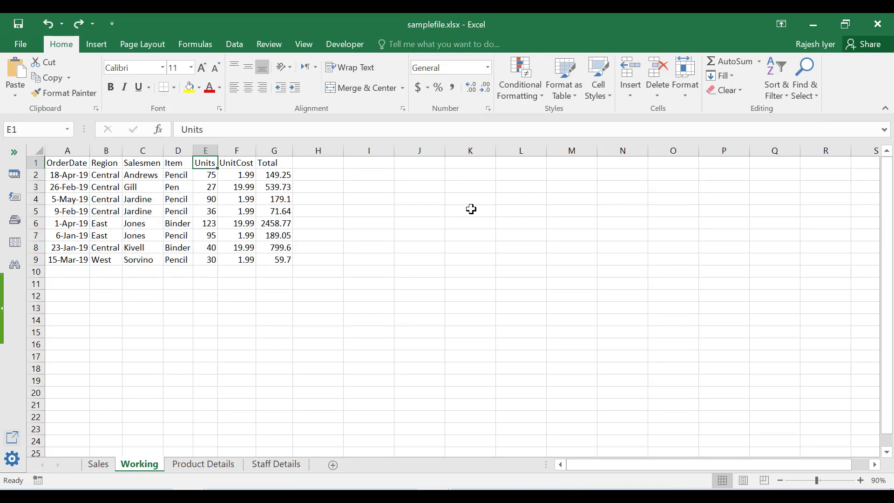
key(Down)
key(shift+Right)
key(shift+Right)
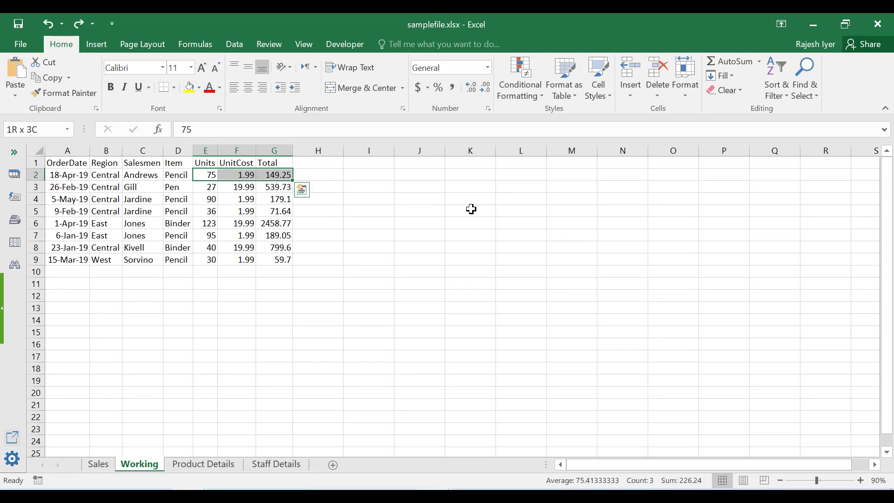
key(shift+Left)
key(shift+Left)
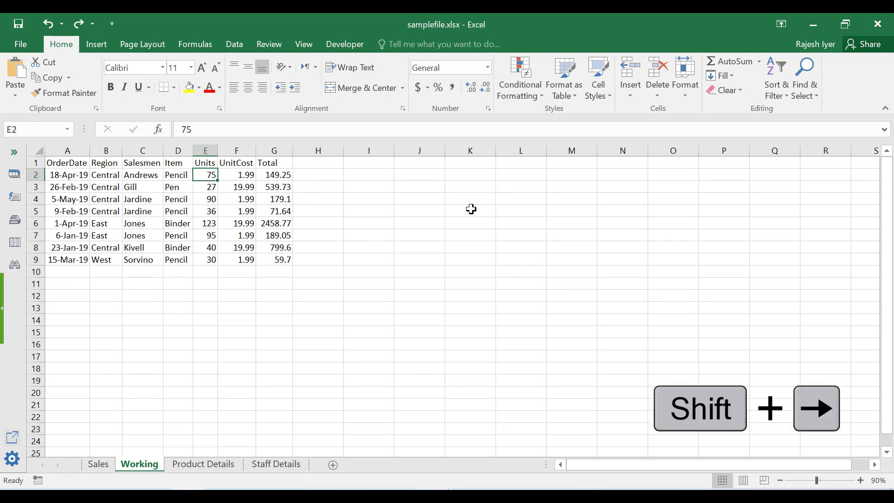
key(shift+Right)
key(shift+Right)
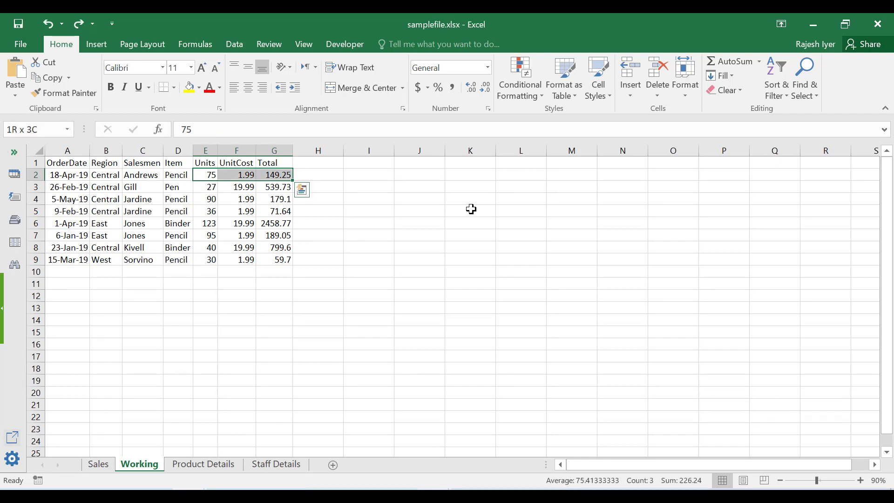
key(ctrl+shift+Down)
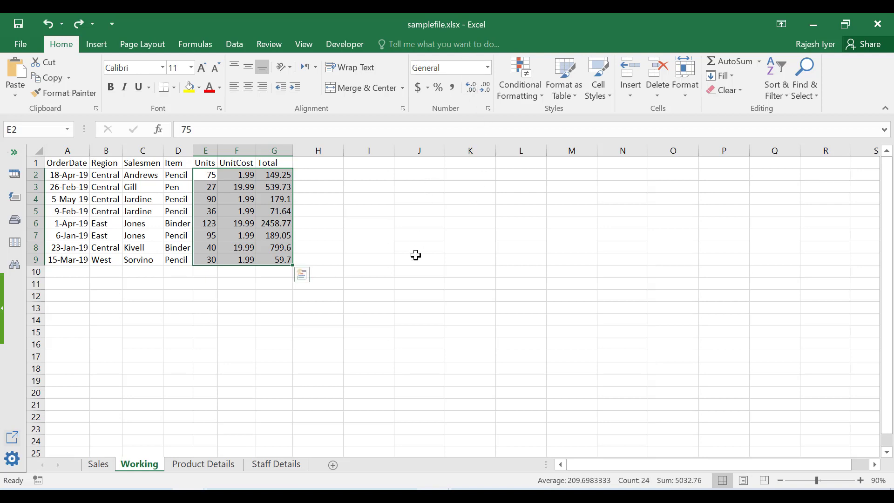
key(ctrl+shift+1)
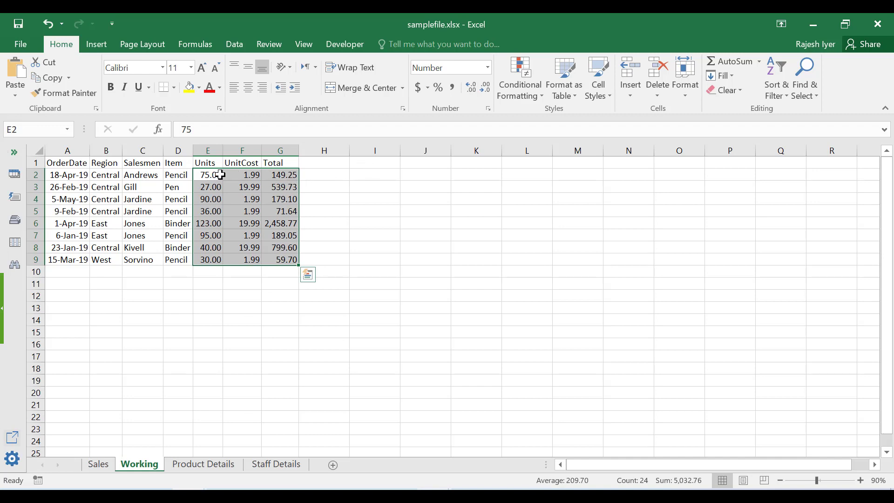
- Remove both decimal places from the Units values in E2:E9
drag(242, 177, 288, 258)
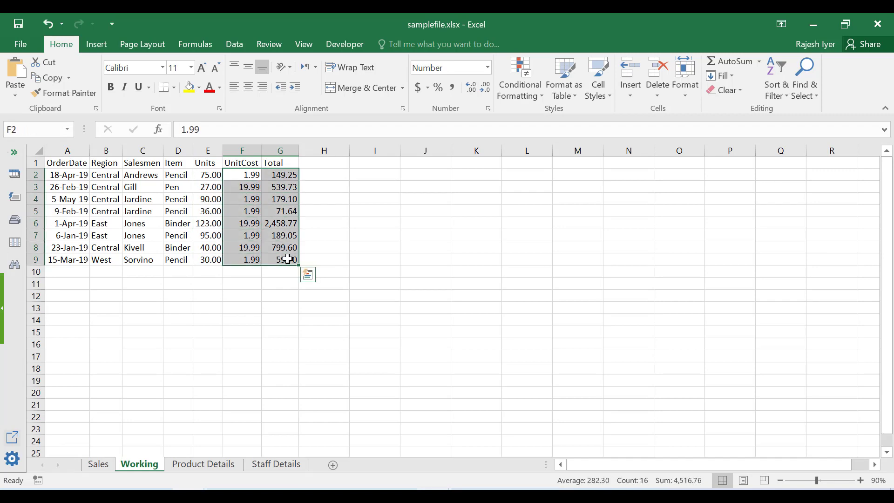
drag(209, 175, 209, 257)
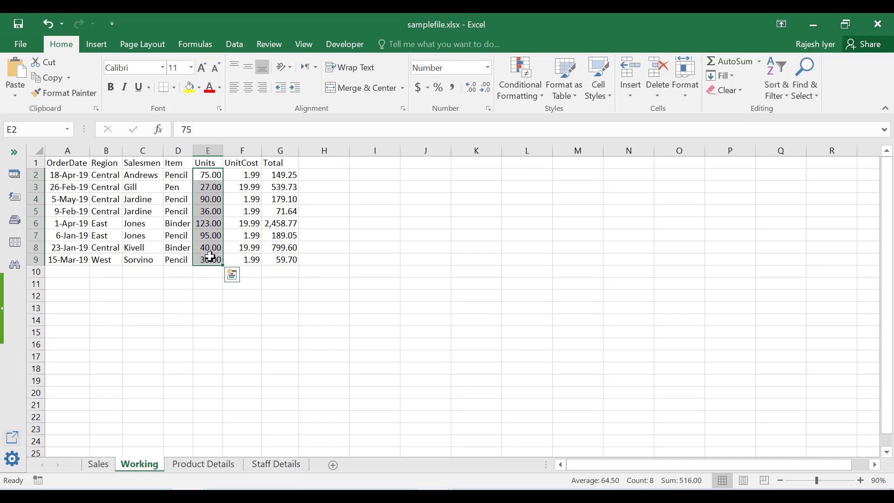
click(485, 88)
click(485, 88)
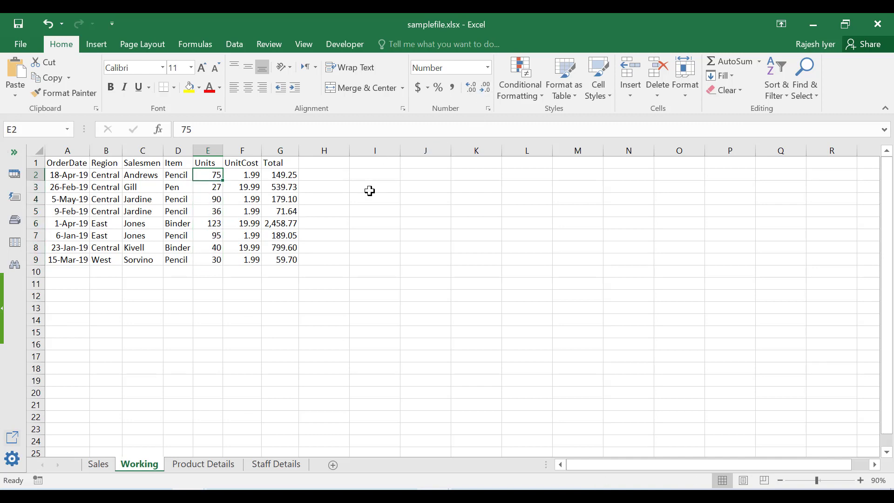
- Review the header row from OrderDate in A1 through Total in G1
key(ctrl+Home)
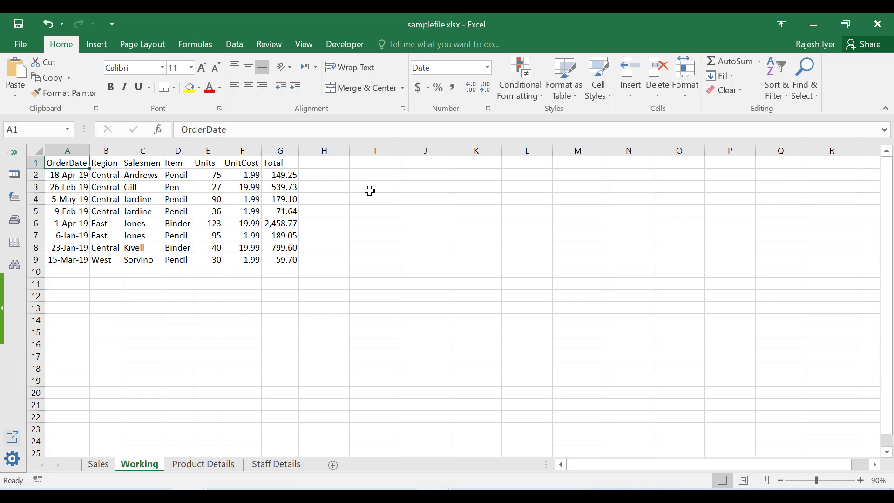
key(Right)
key(Right)
key(Right)
key(Right)
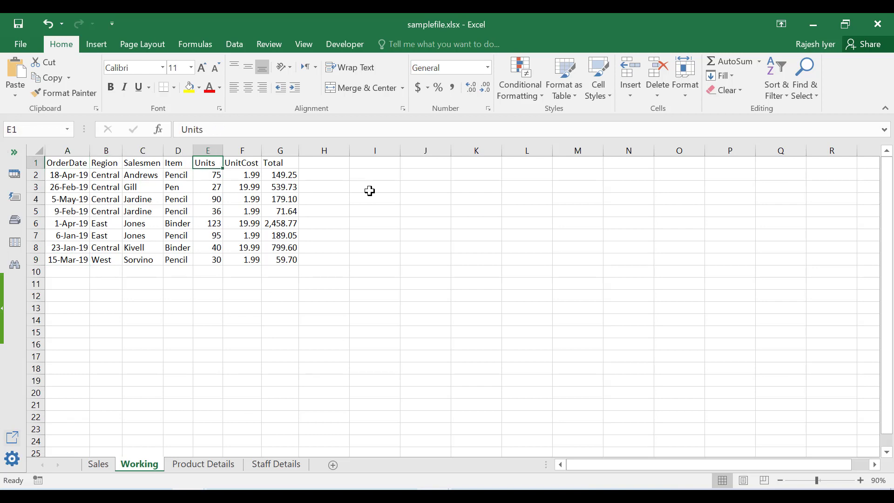
key(Right)
key(Right)
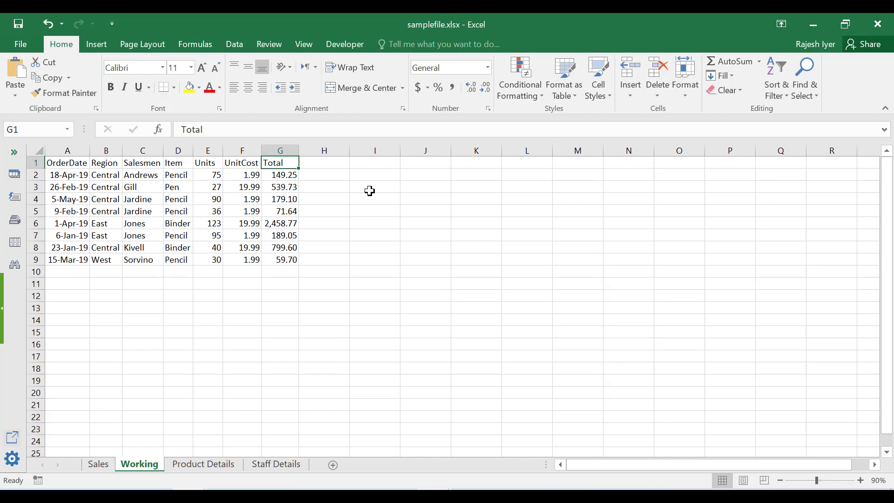
key(ctrl+Home)
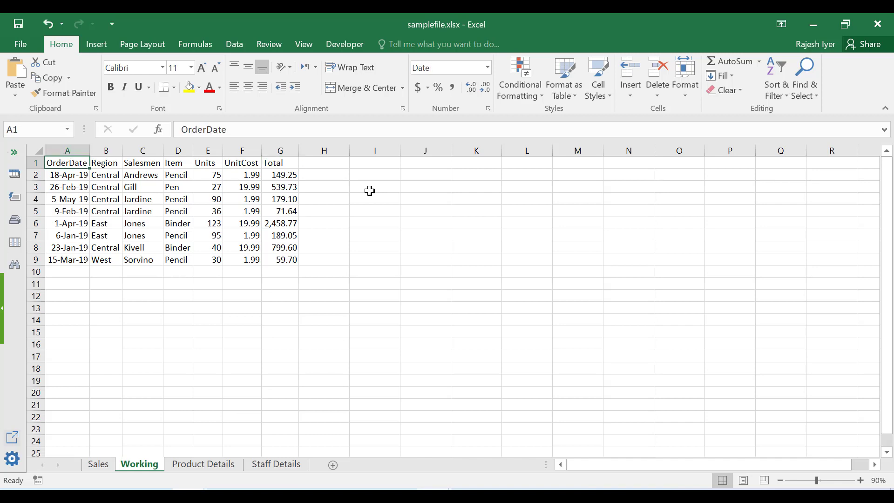
- Set the header row A1:G1 to font size 14 and give it a yellow fill
key(ctrl+shift+Right)
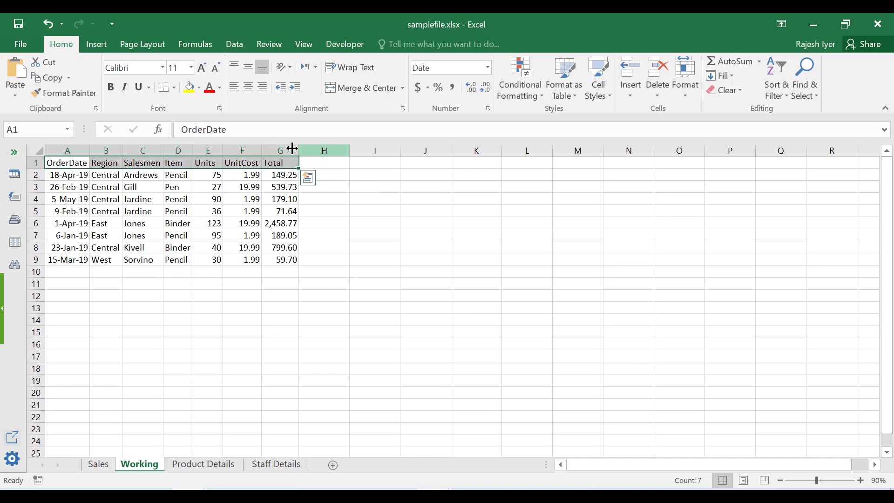
click(202, 68)
click(202, 68)
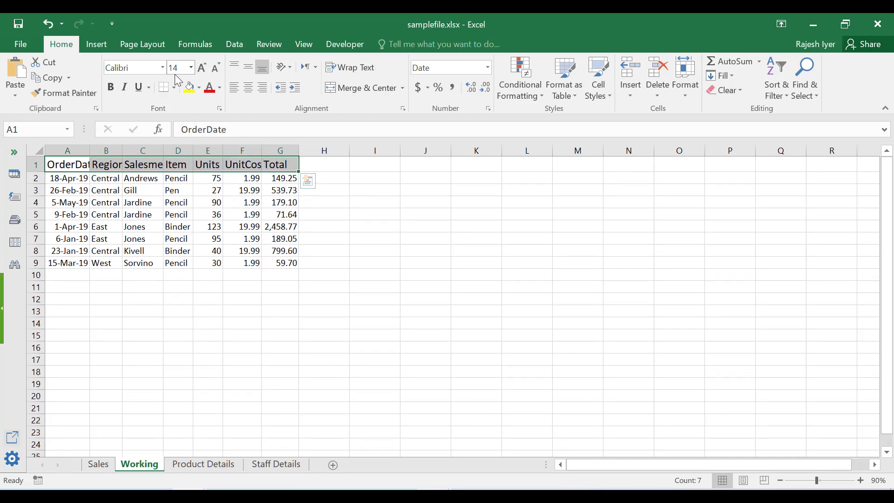
click(189, 87)
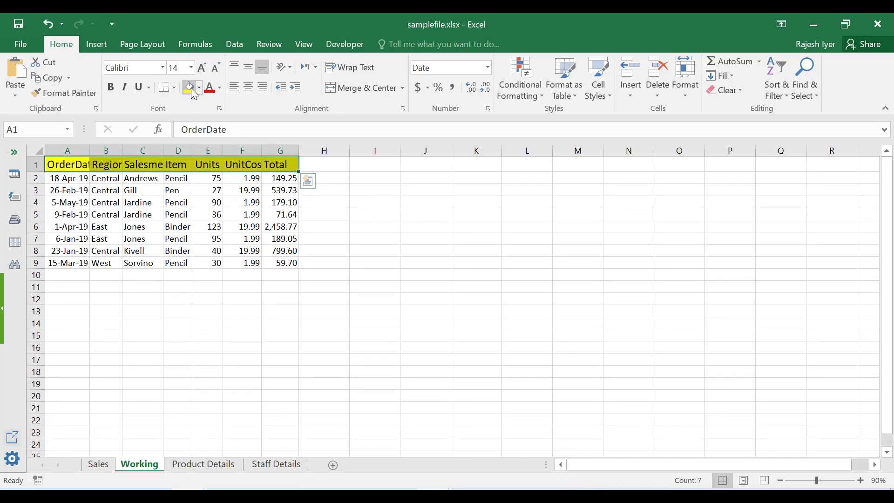
- Apply All Borders to the whole sales table, A1:G9
key(ctrl+shift+Left)
key(ctrl+shift+Down)
key(ctrl+shift+Right)
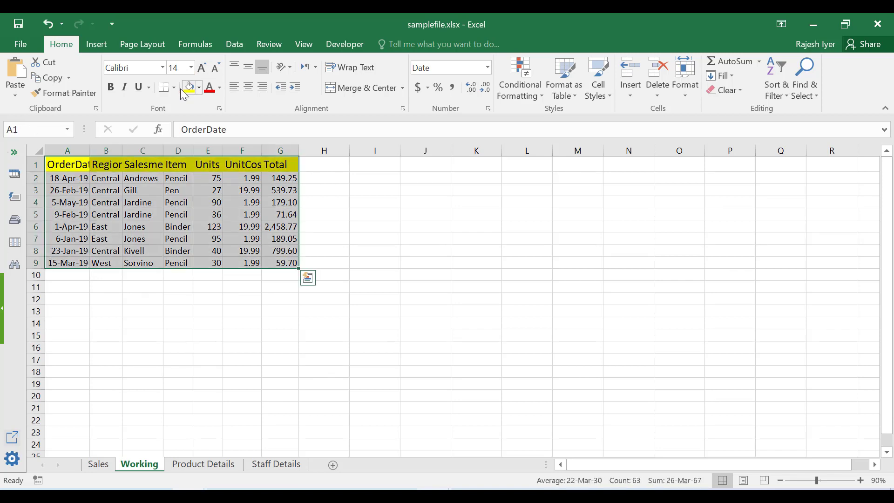
click(174, 88)
click(202, 206)
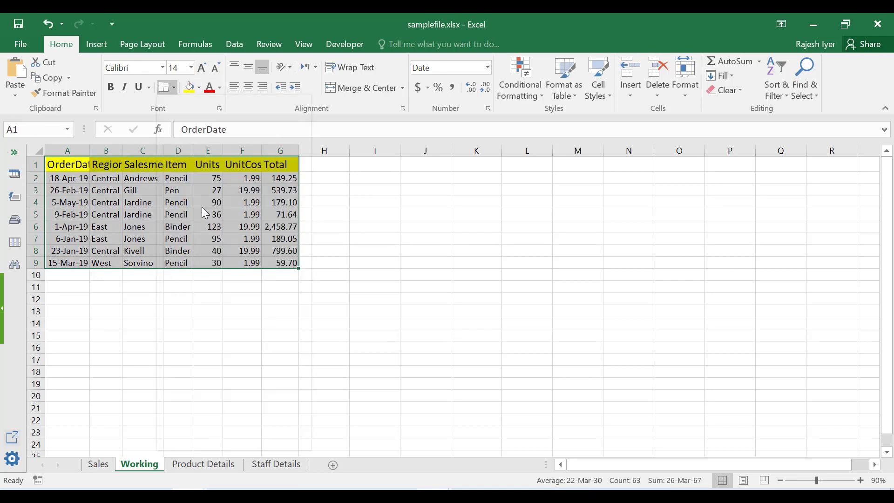
- AutoFit the width of every column on the Working sheet
click(39, 149)
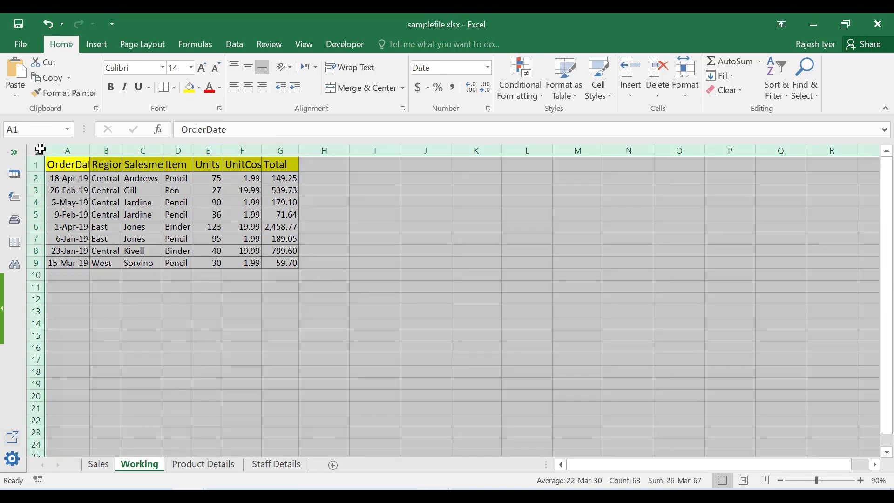
double_click(89, 150)
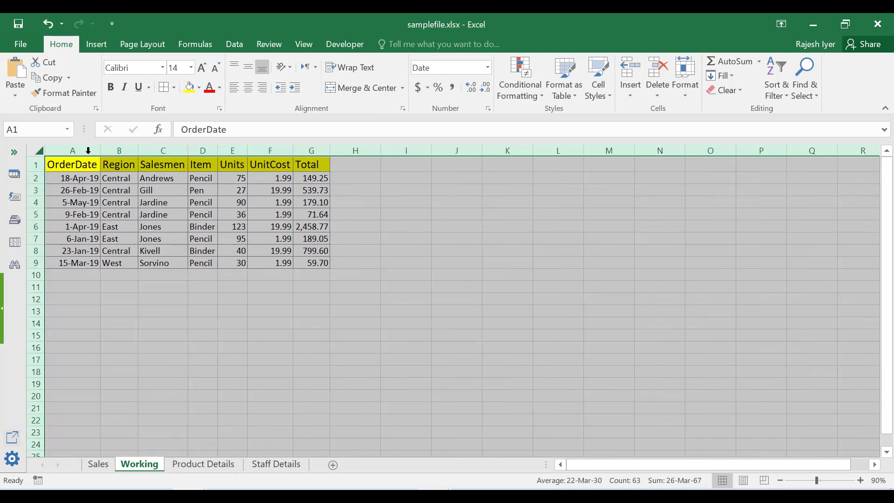
click(119, 200)
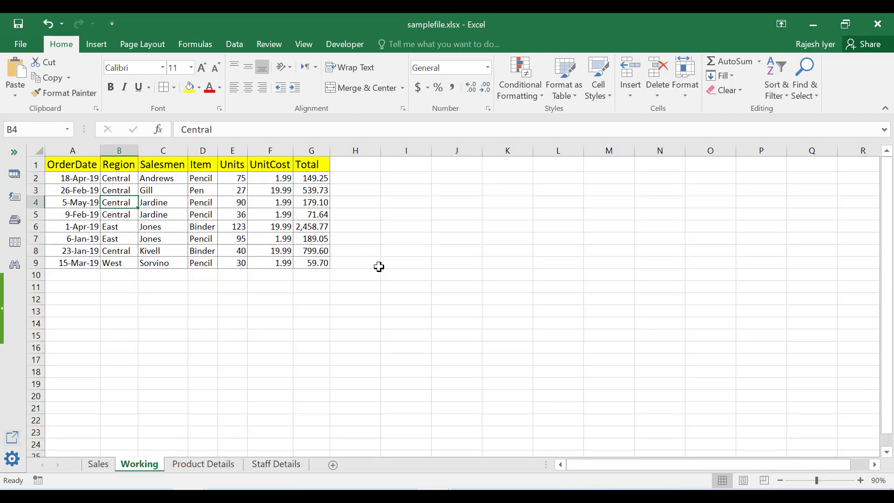
- Select the whole sales table from A1 to G9
key(ctrl+Home)
key(ctrl+shift+End)
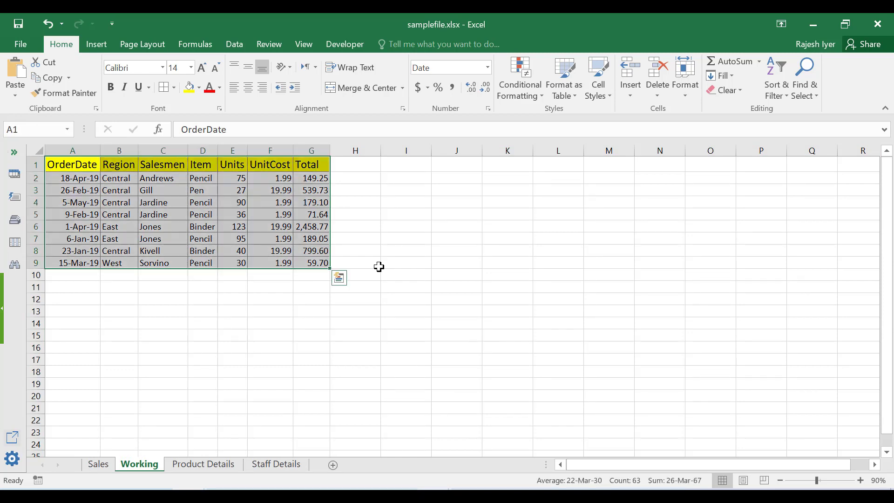